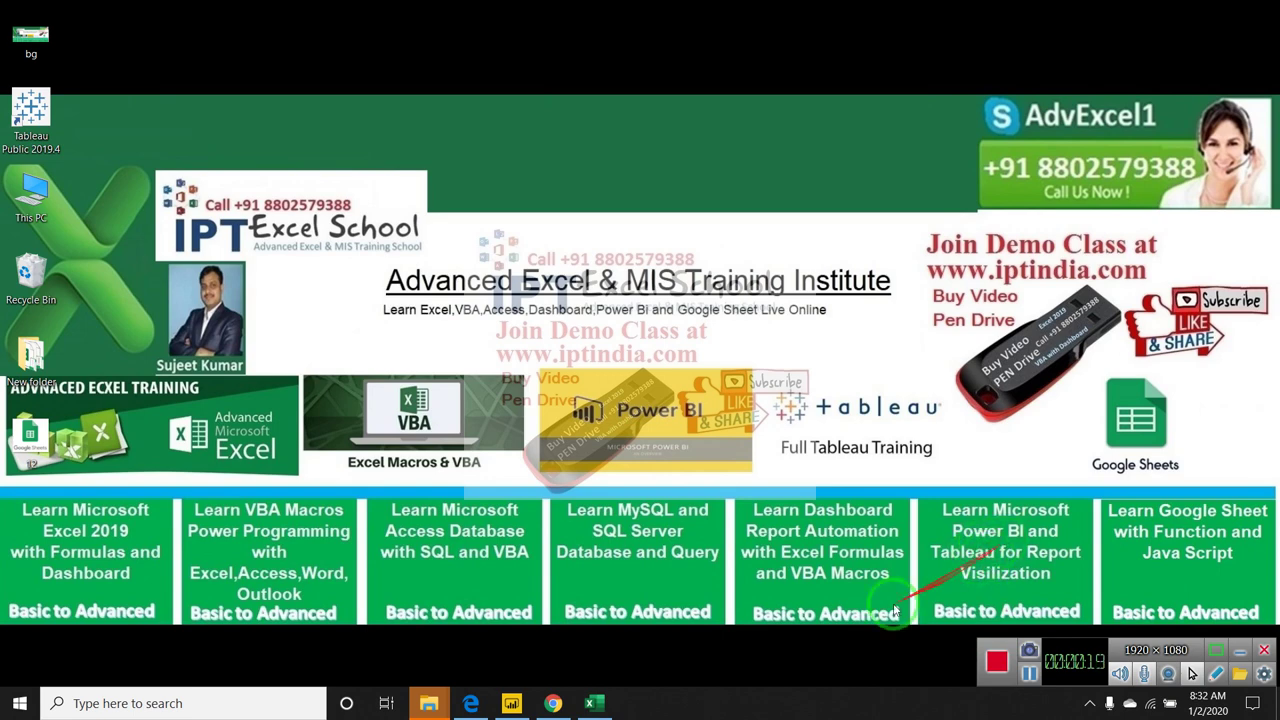
Bring Chrome forward and move through its tabs to the YouTube Studio channel comments page.
{"action": "left_click", "coordinate": [553, 700]}
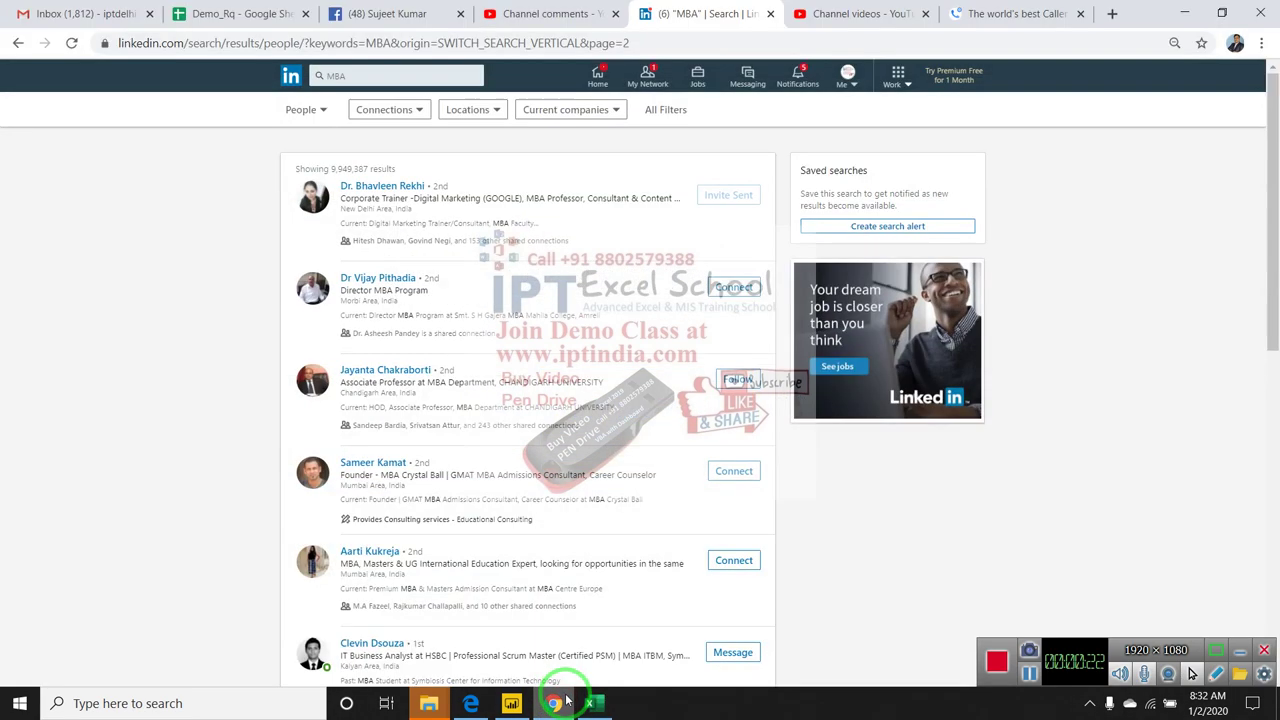
{"action": "left_click", "coordinate": [860, 14]}
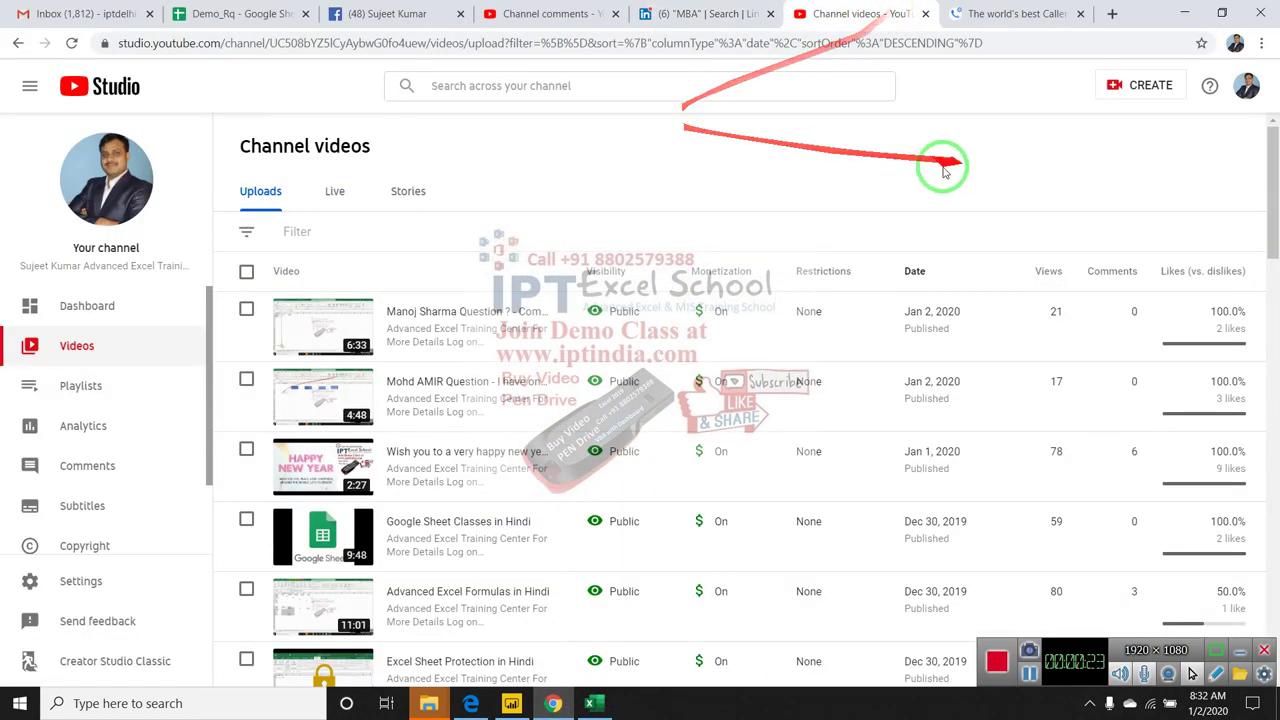
{"action": "left_click", "coordinate": [1020, 14]}
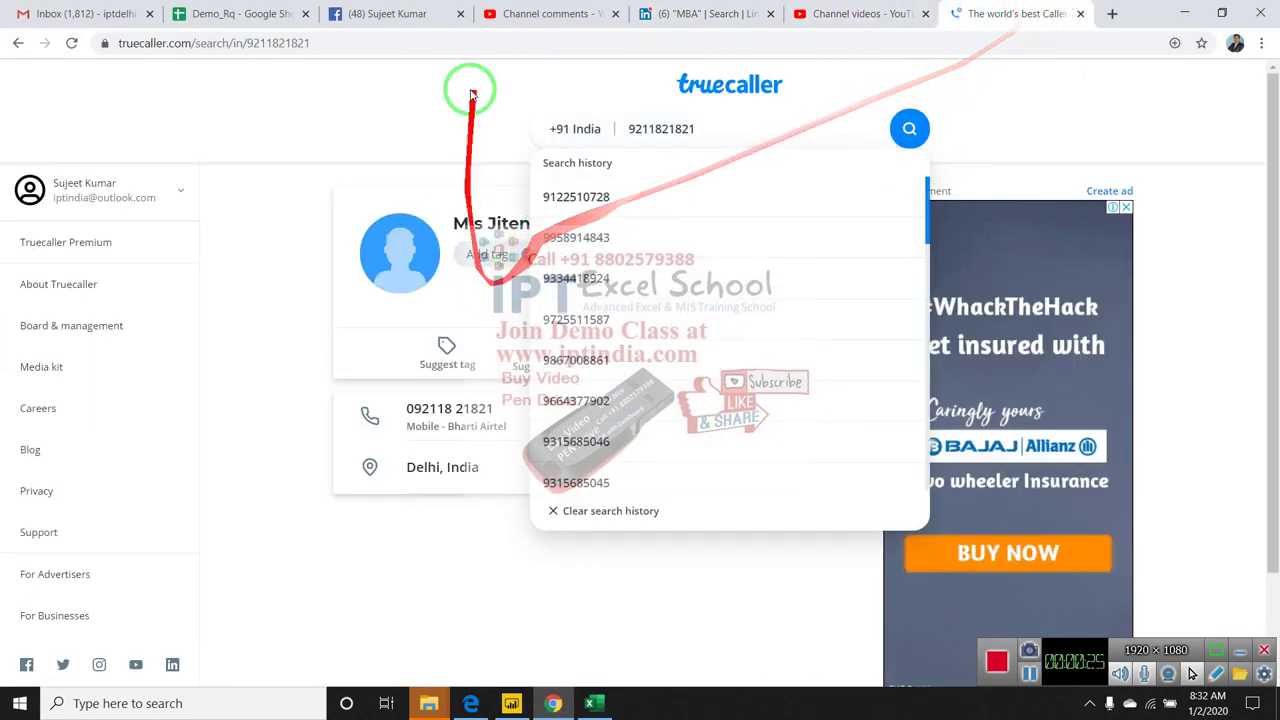
{"action": "left_click", "coordinate": [548, 12]}
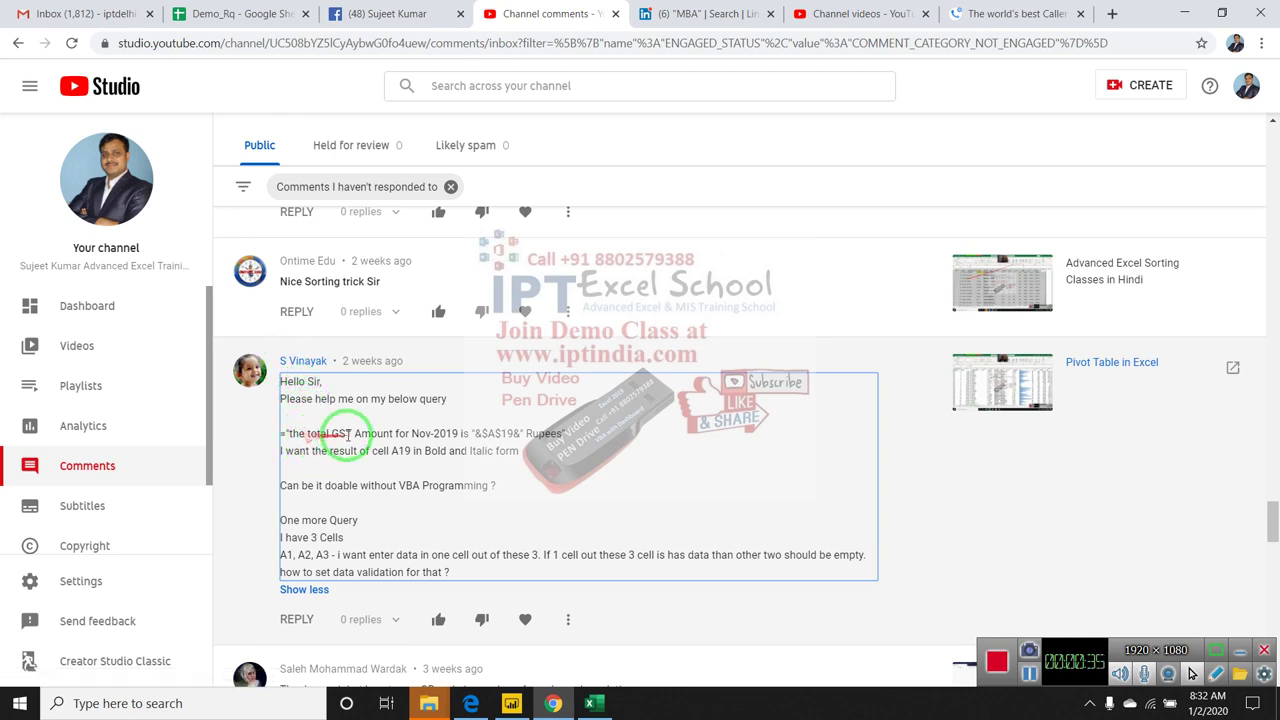
Highlight parts of the viewer's comment: the GST formula, A19, and the three cells A1, A2, A3.
{"action": "left_click", "coordinate": [288, 434]}
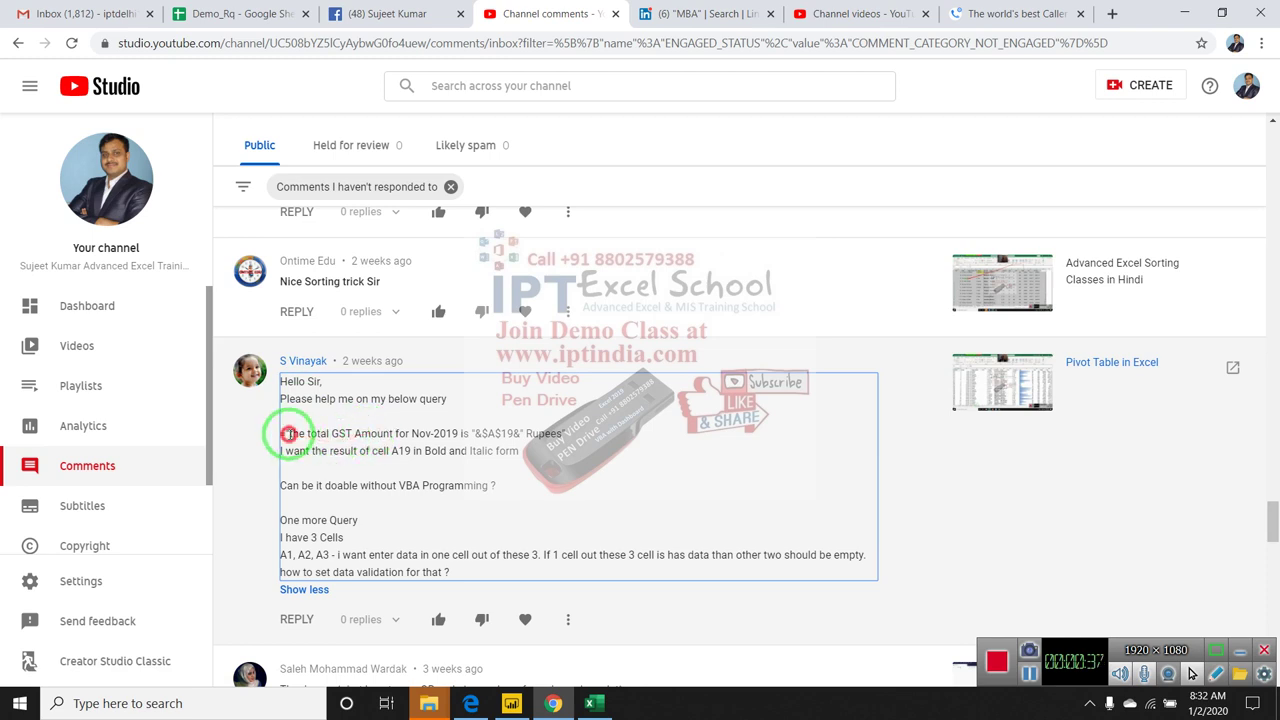
{"action": "left_click_drag", "start_coordinate": [288, 434], "coordinate": [519, 434]}
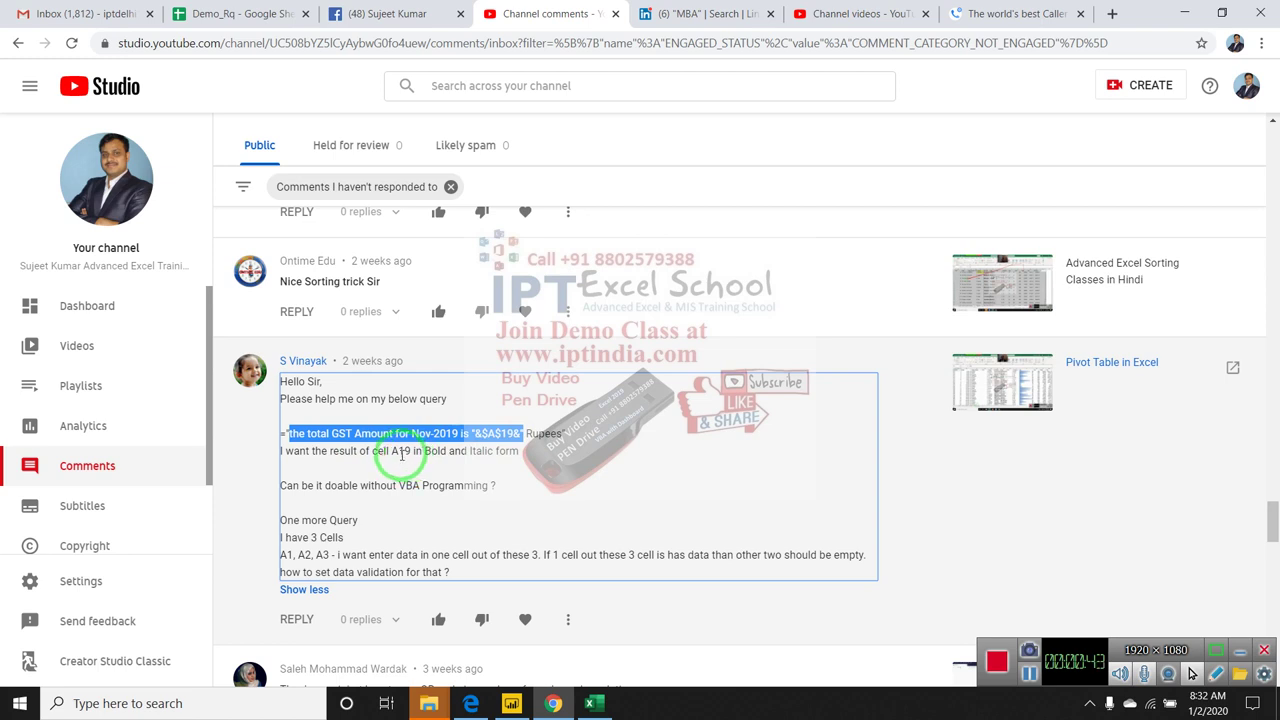
{"action": "double_click", "coordinate": [400, 451]}
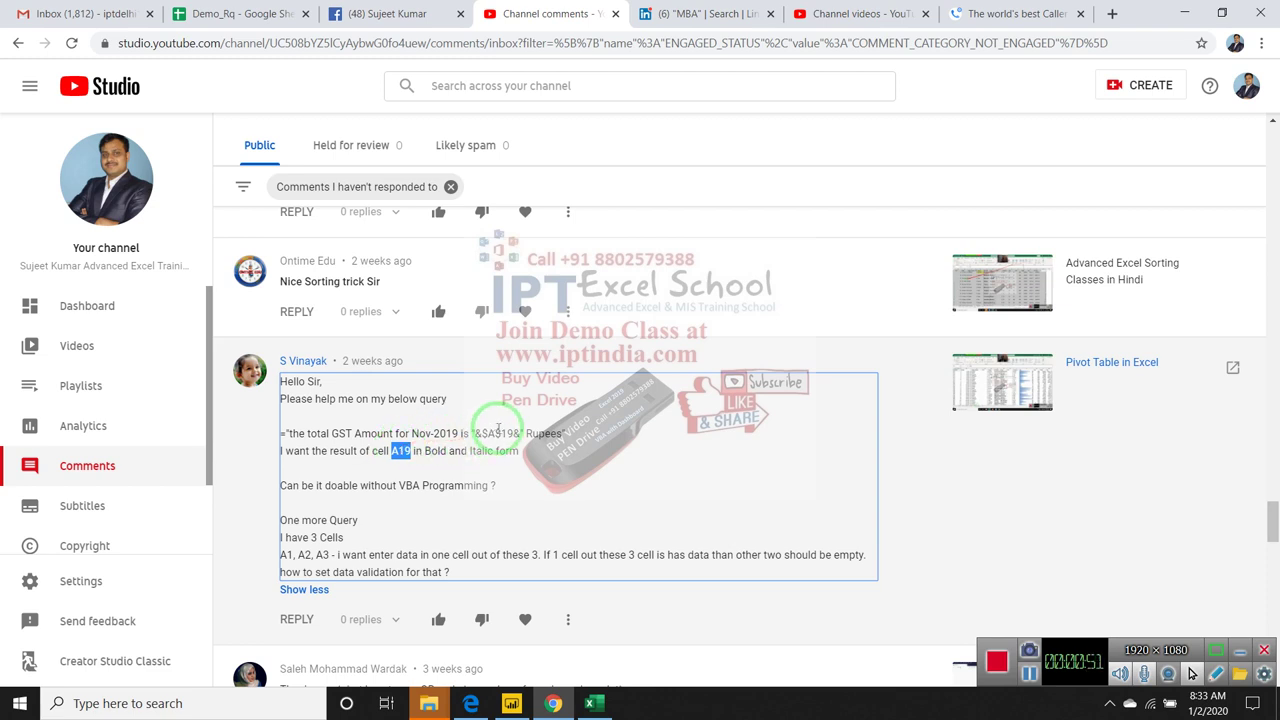
{"action": "double_click", "coordinate": [489, 433]}
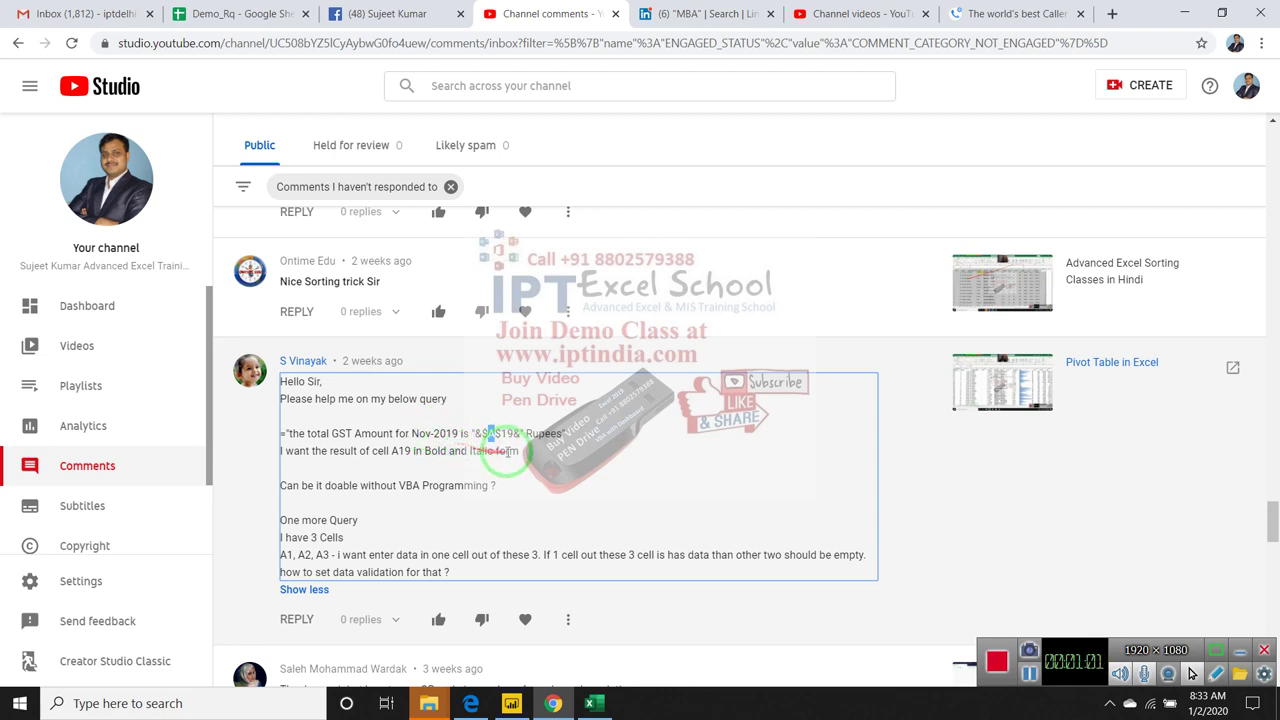
{"action": "left_click_drag", "start_coordinate": [517, 451], "coordinate": [281, 432]}
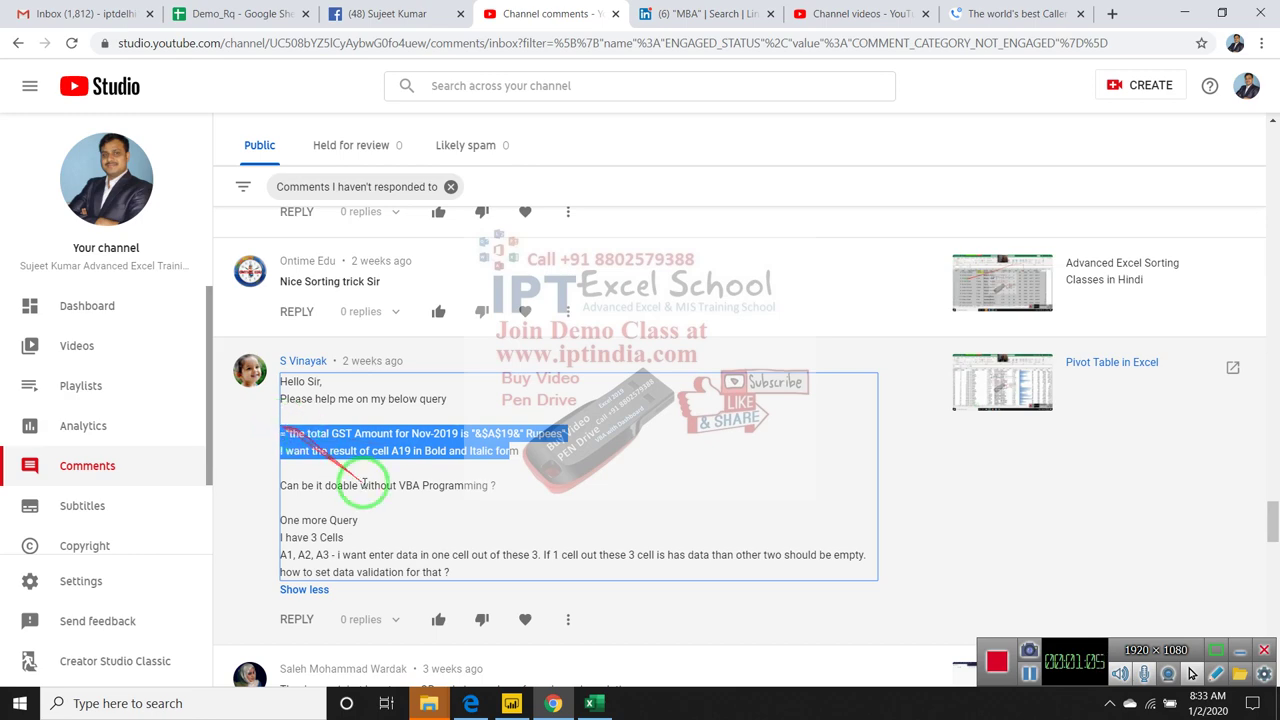
{"action": "scroll", "coordinate": [300, 440], "scroll_direction": "down", "scroll_amount": 3}
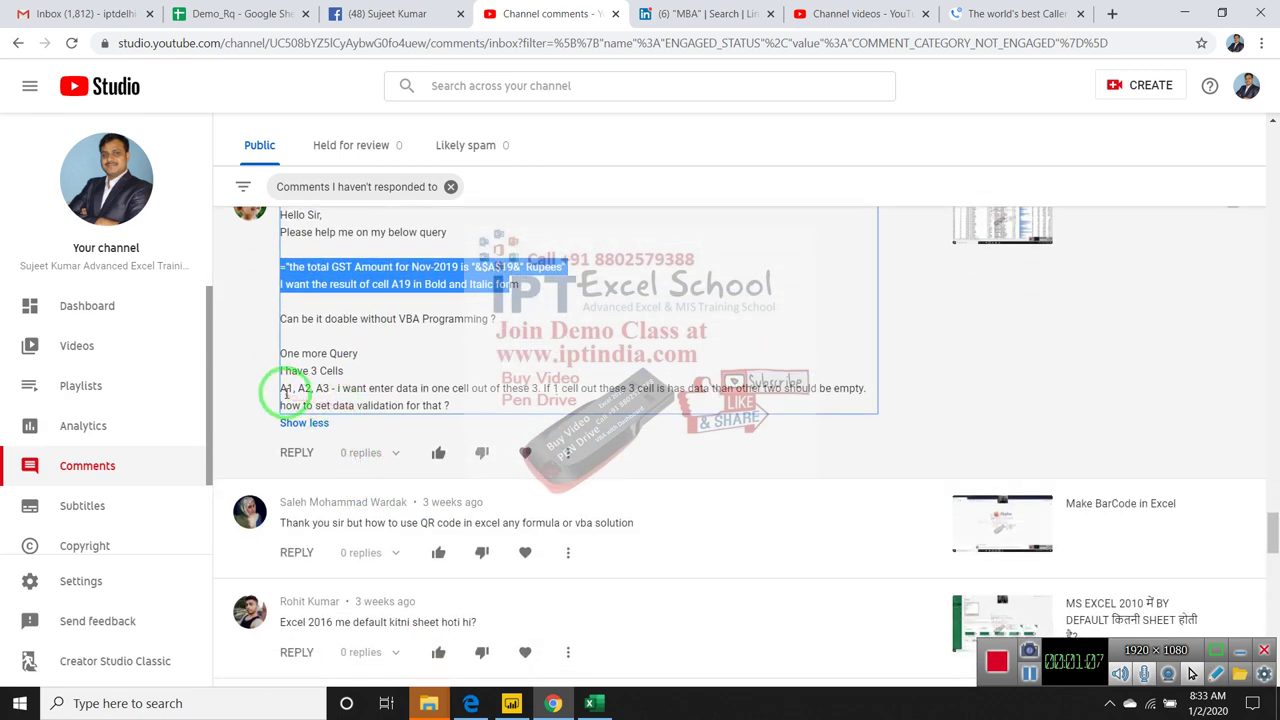
{"action": "left_click_drag", "start_coordinate": [281, 389], "coordinate": [328, 392]}
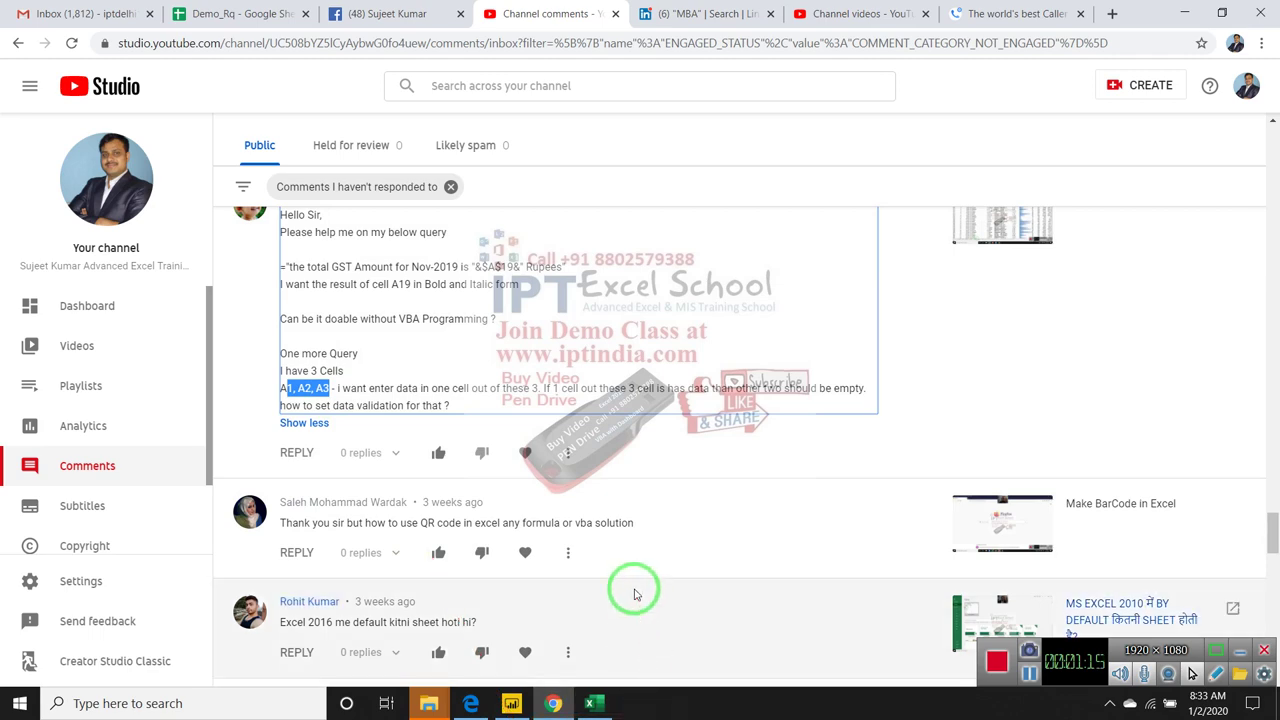
In Excel, inspect D3's formula =XOR(A3>0,B3>0,C3>0) and mark its A3>0 condition without changing it.
{"action": "left_click", "coordinate": [597, 702]}
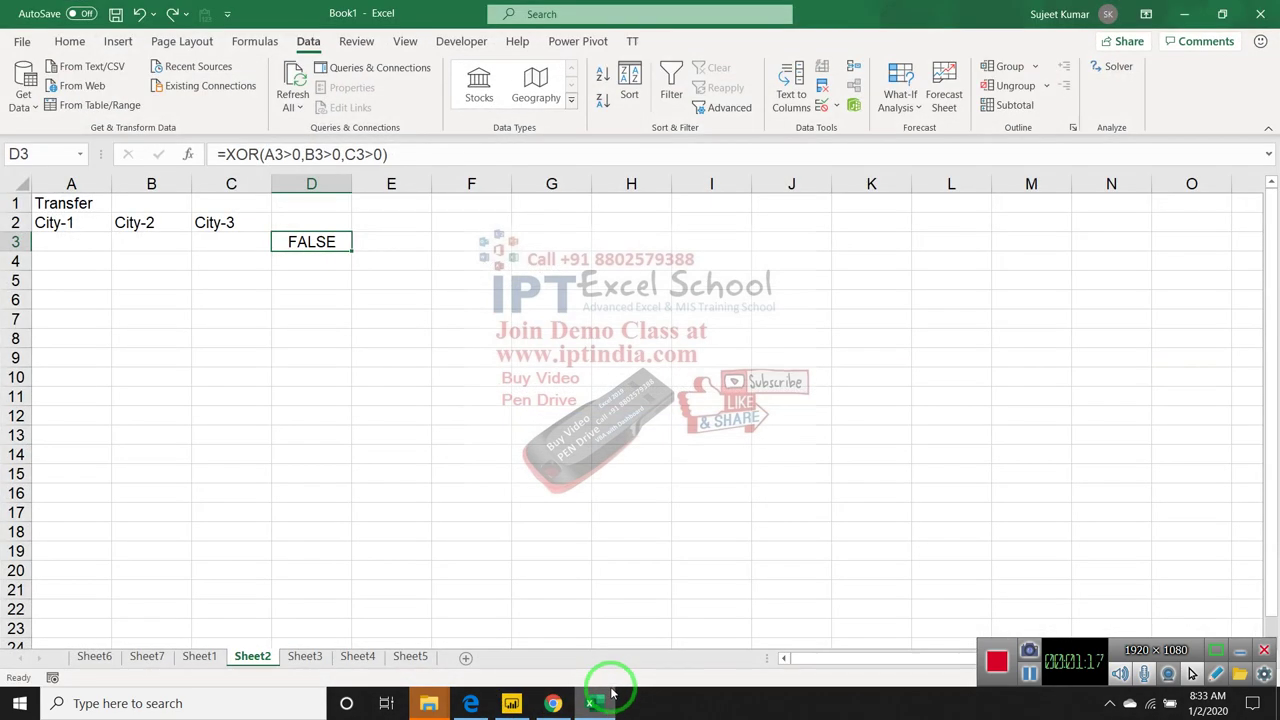
{"action": "left_click", "coordinate": [358, 398]}
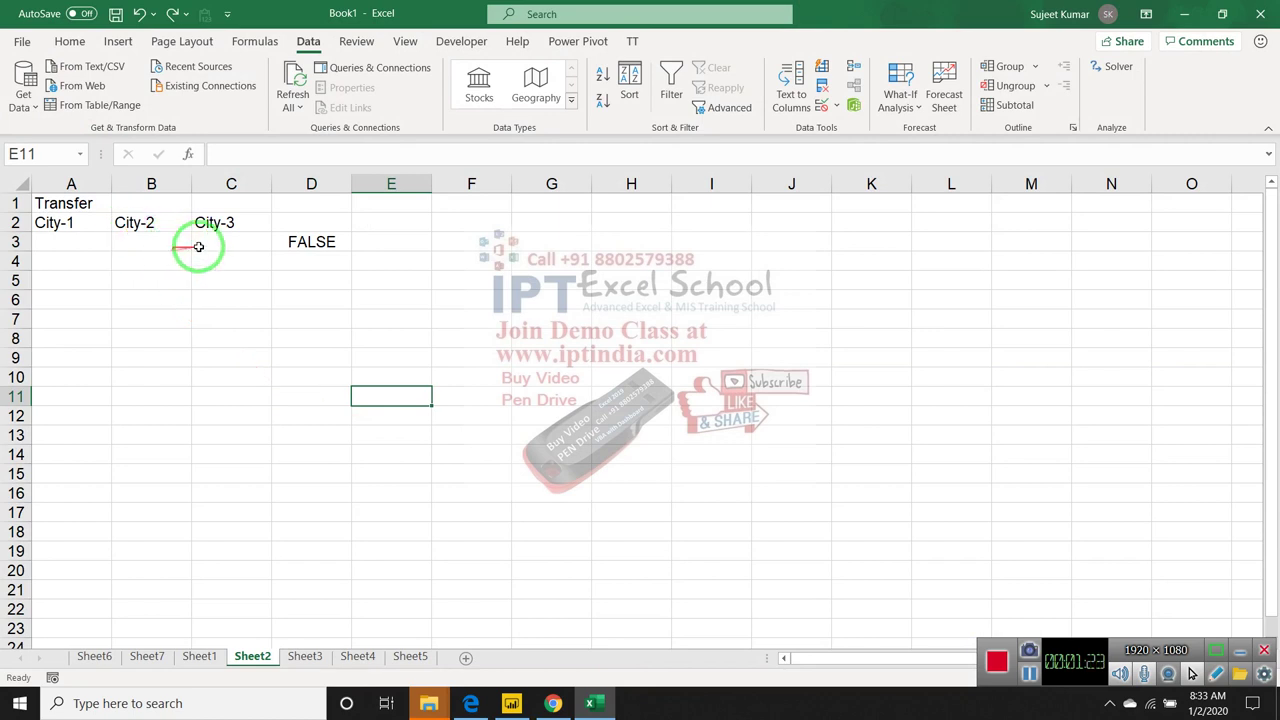
{"action": "left_click", "coordinate": [292, 248]}
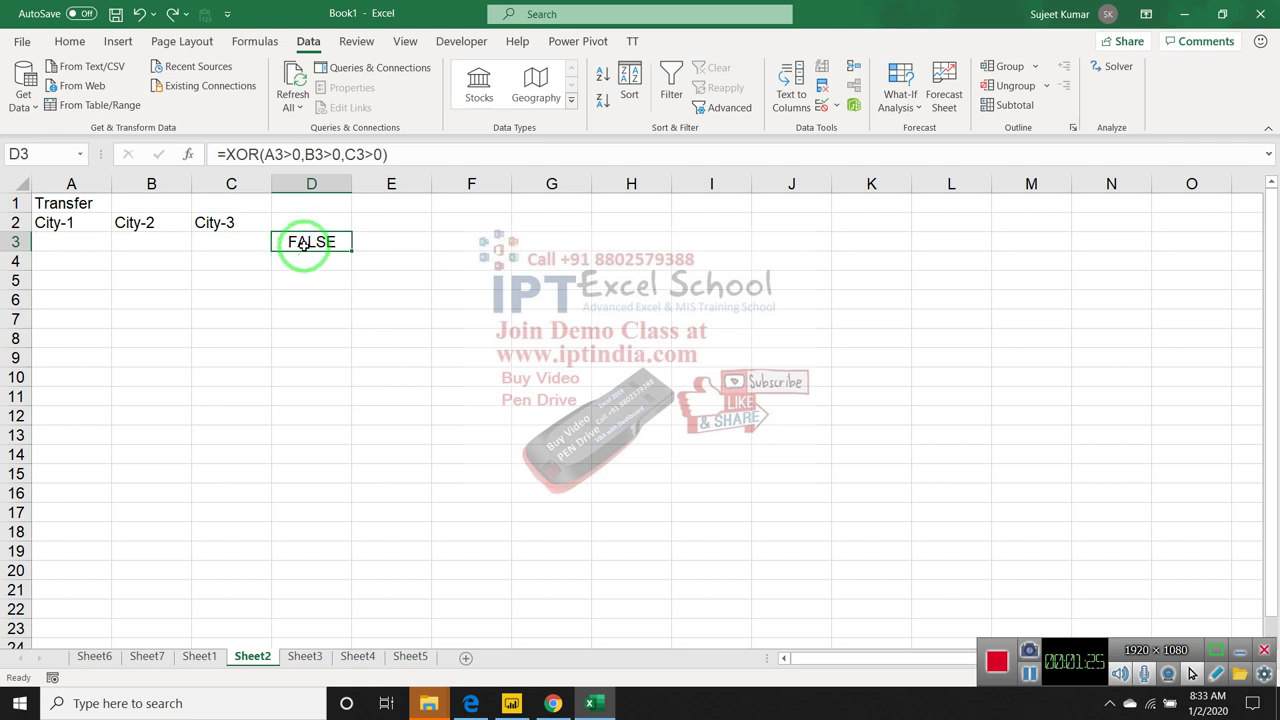
{"action": "double_click", "coordinate": [300, 250]}
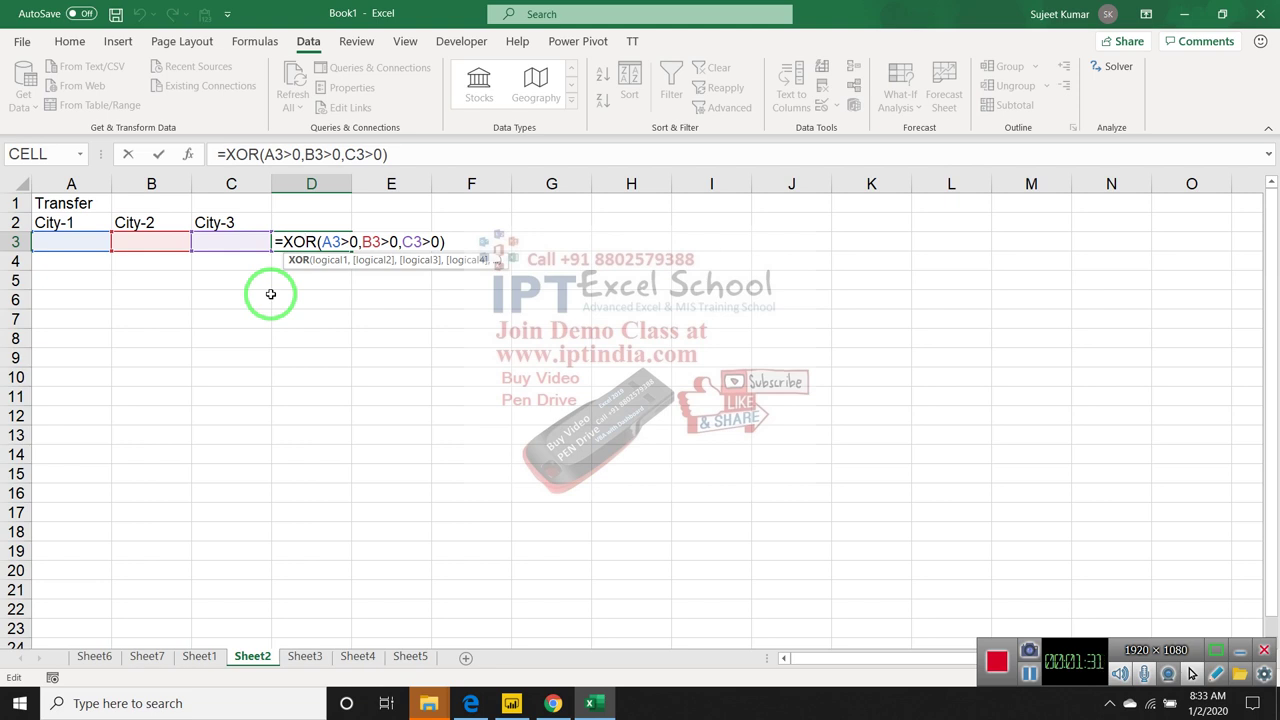
{"action": "key", "text": "ctrl+Return"}
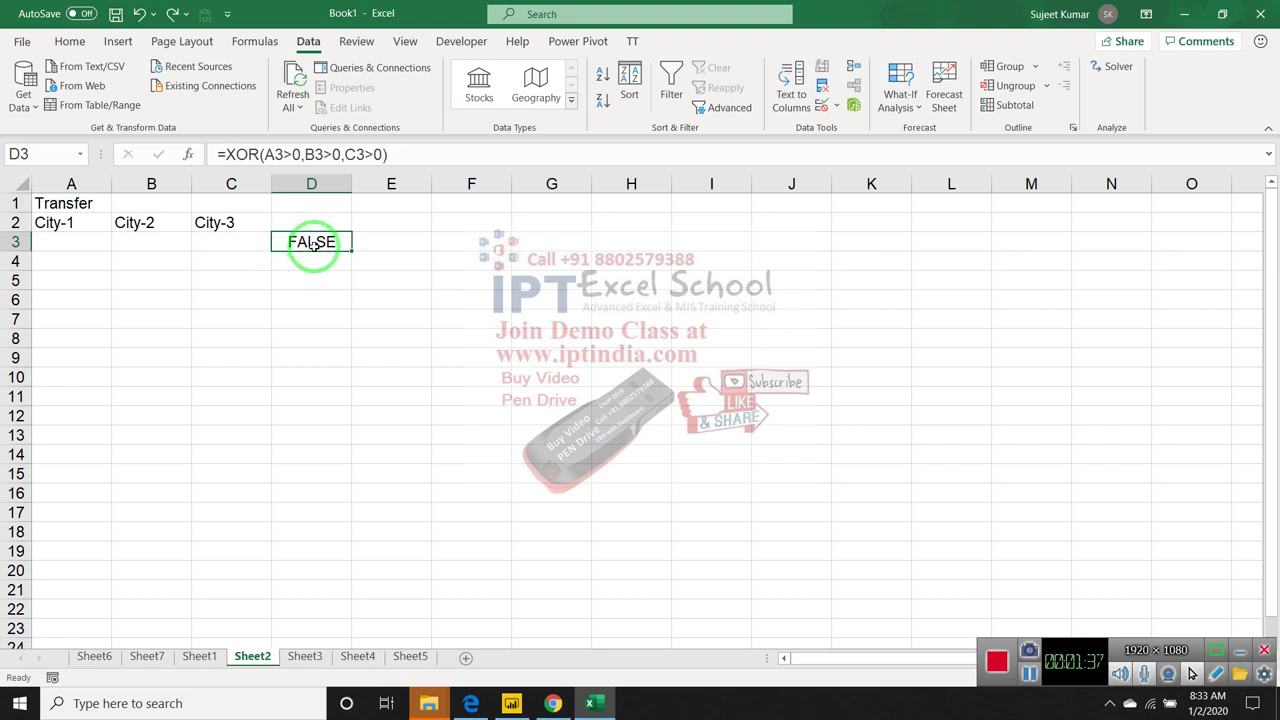
{"action": "double_click", "coordinate": [312, 243]}
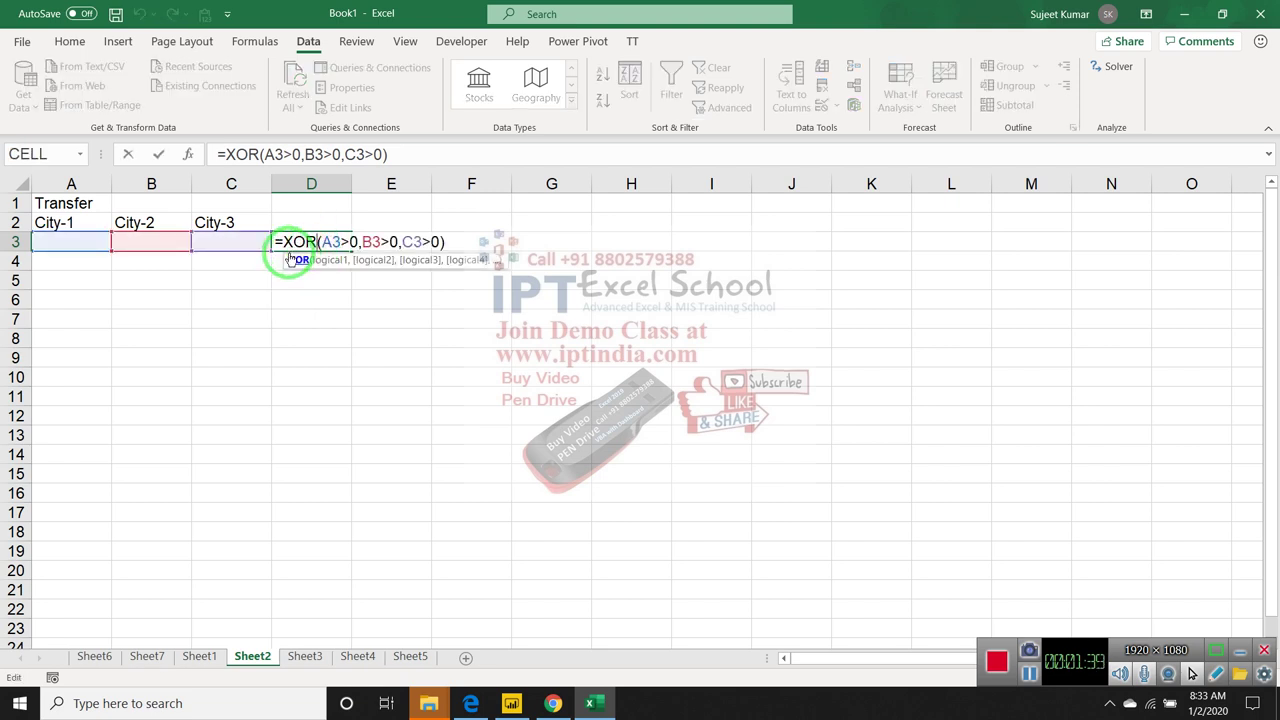
{"action": "key", "text": "Escape"}
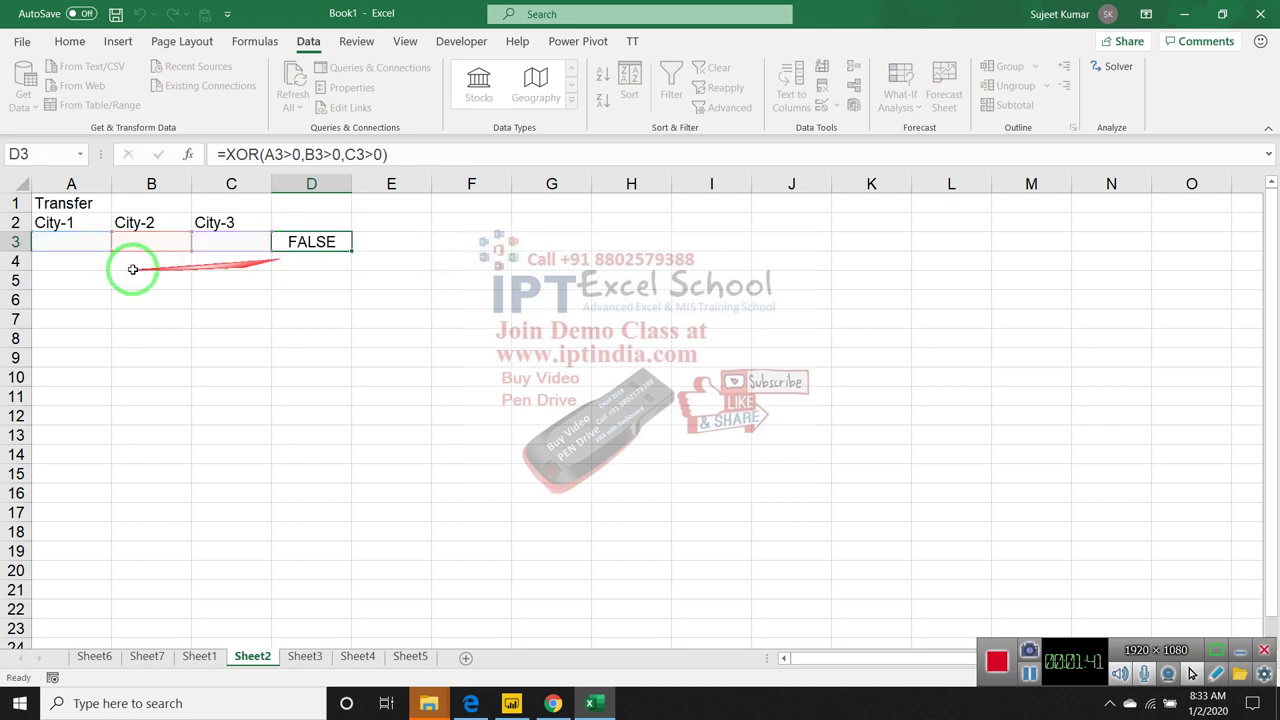
{"action": "double_click", "coordinate": [310, 242]}
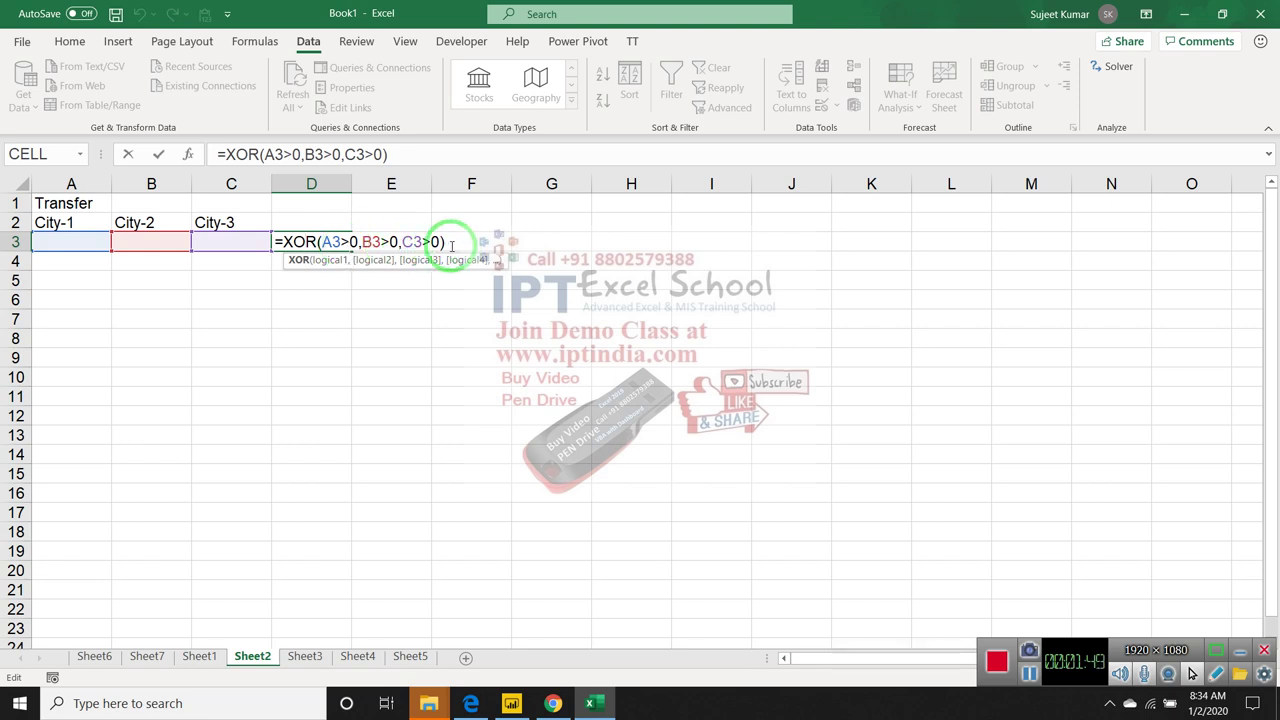
{"action": "left_click_drag", "start_coordinate": [324, 241], "coordinate": [352, 242]}
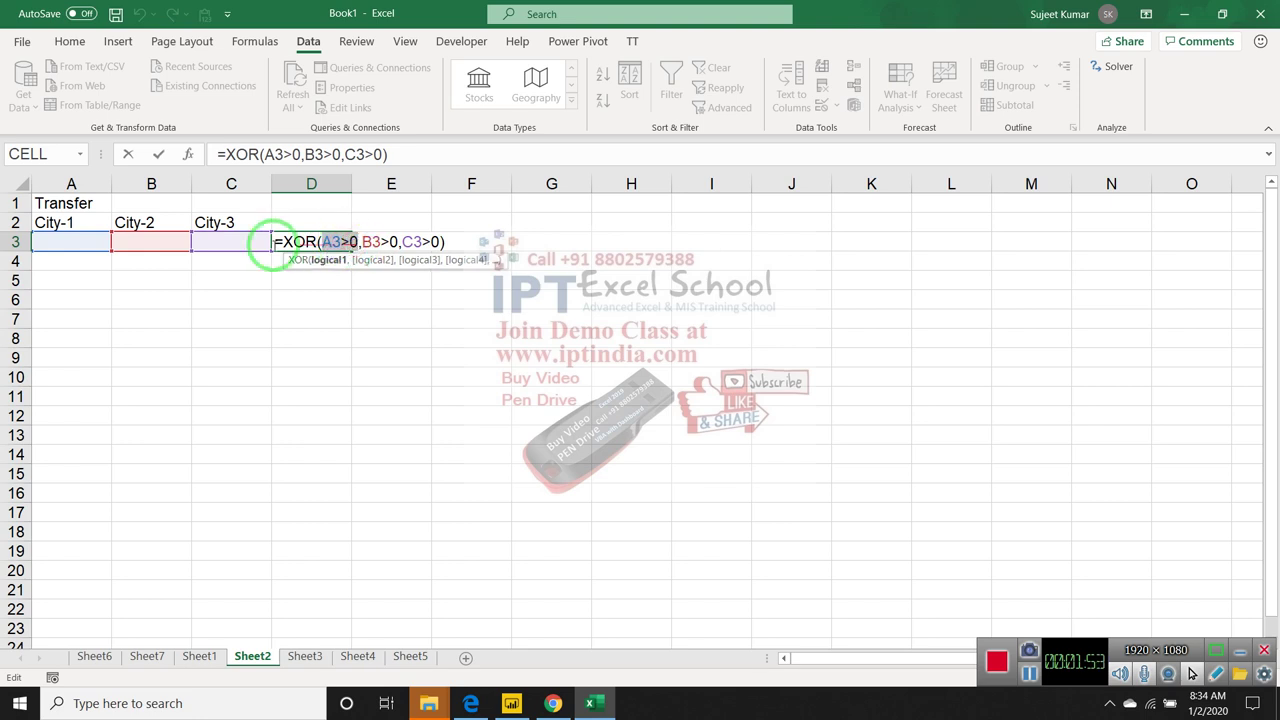
{"action": "key", "text": "Escape"}
Enter 25 in A3 under City-1 so D3 returns TRUE.
{"action": "left_click", "coordinate": [102, 243]}
{"action": "type", "text": "25"}
{"action": "key", "text": "Return"}
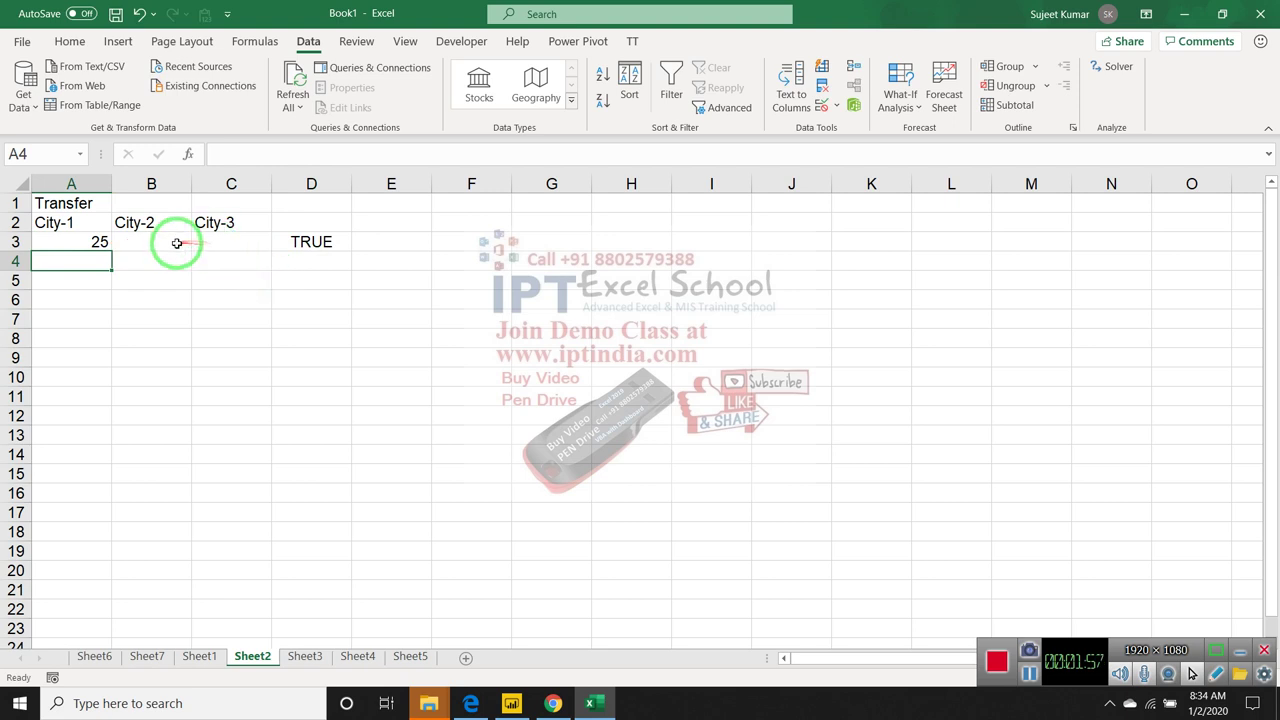
Try a value in C3, then delete the values from C3 and A3.
{"action": "left_click", "coordinate": [208, 245]}
{"action": "type", "text": "63"}
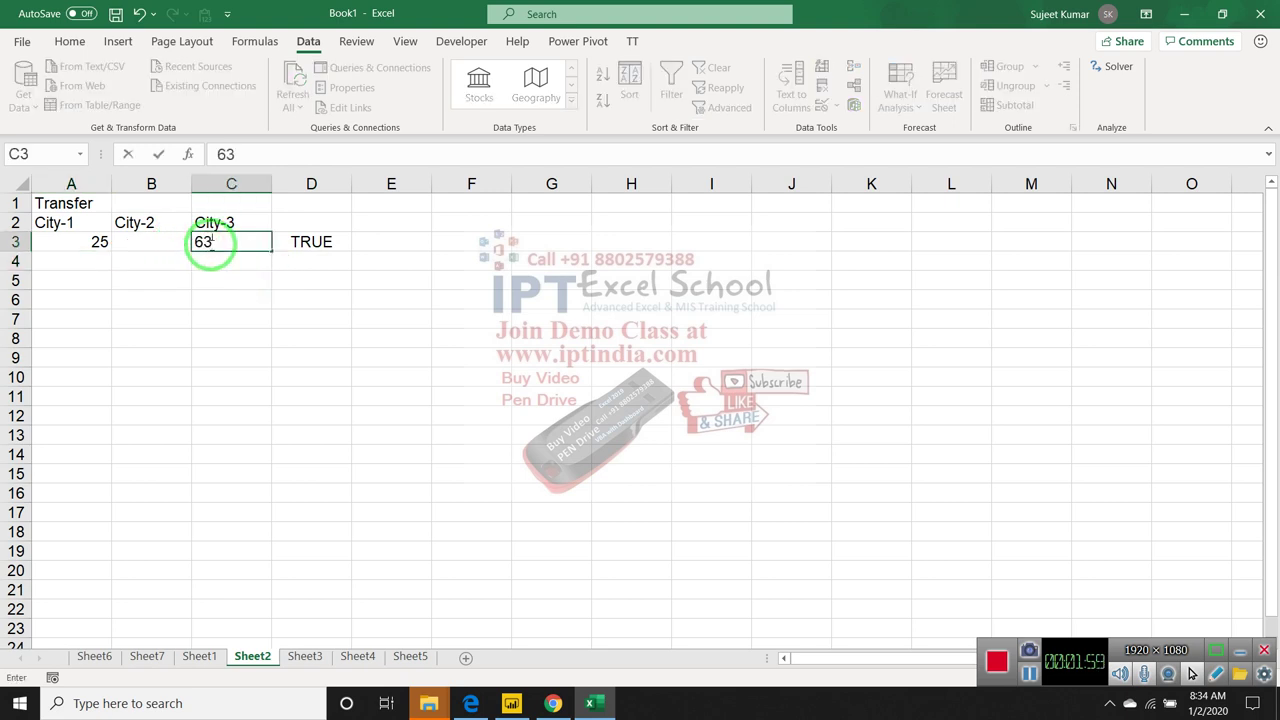
{"action": "key", "text": "Return"}
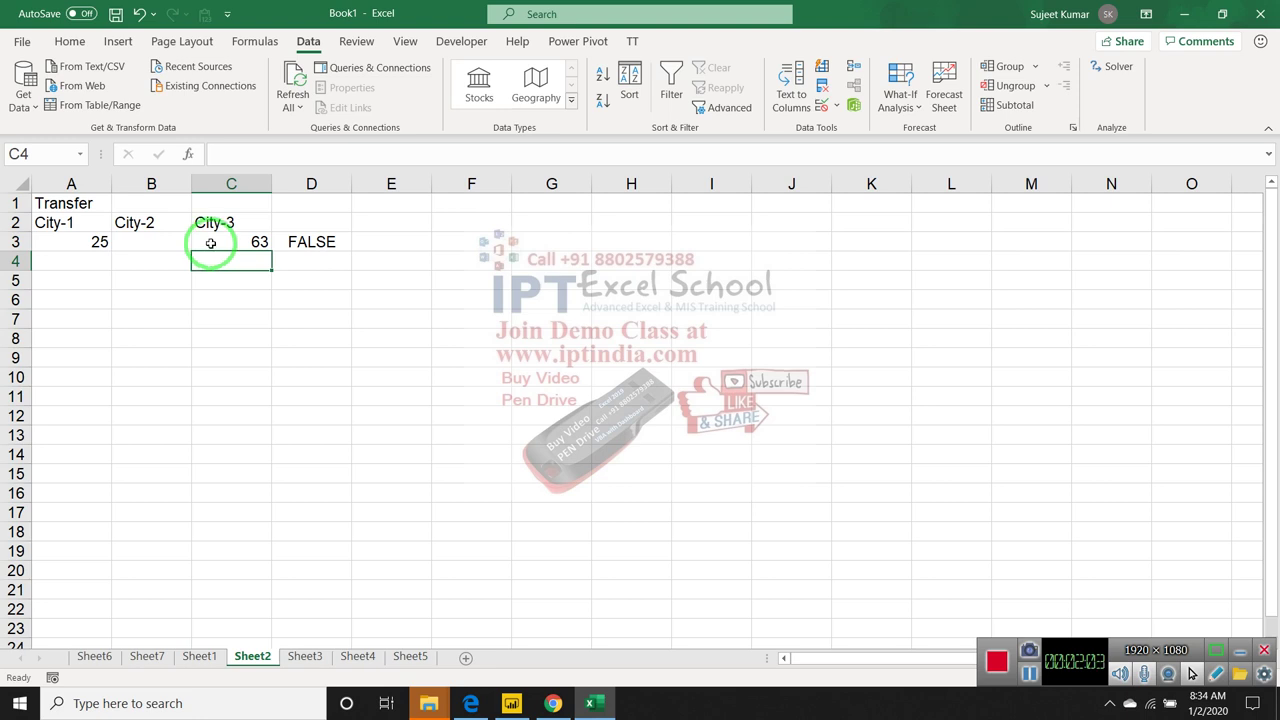
{"action": "left_click", "coordinate": [213, 243]}
{"action": "key", "text": "Delete"}
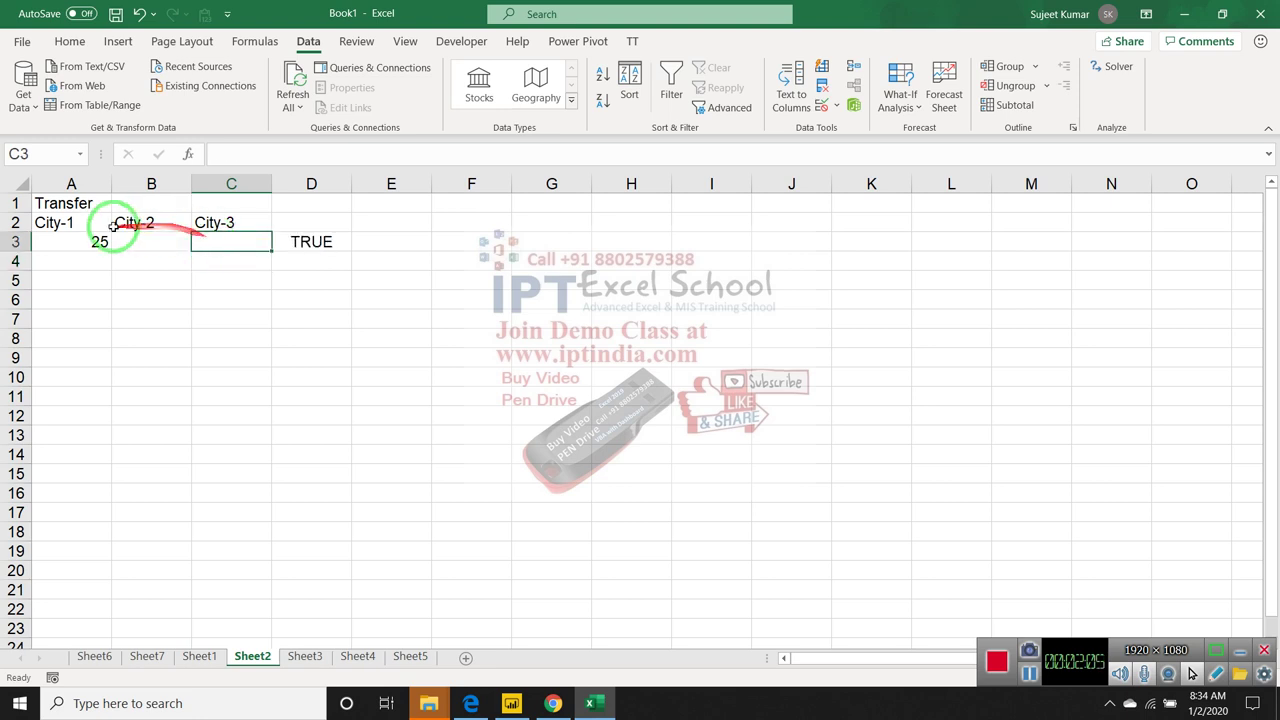
{"action": "left_click", "coordinate": [99, 242]}
{"action": "key", "text": "Delete"}
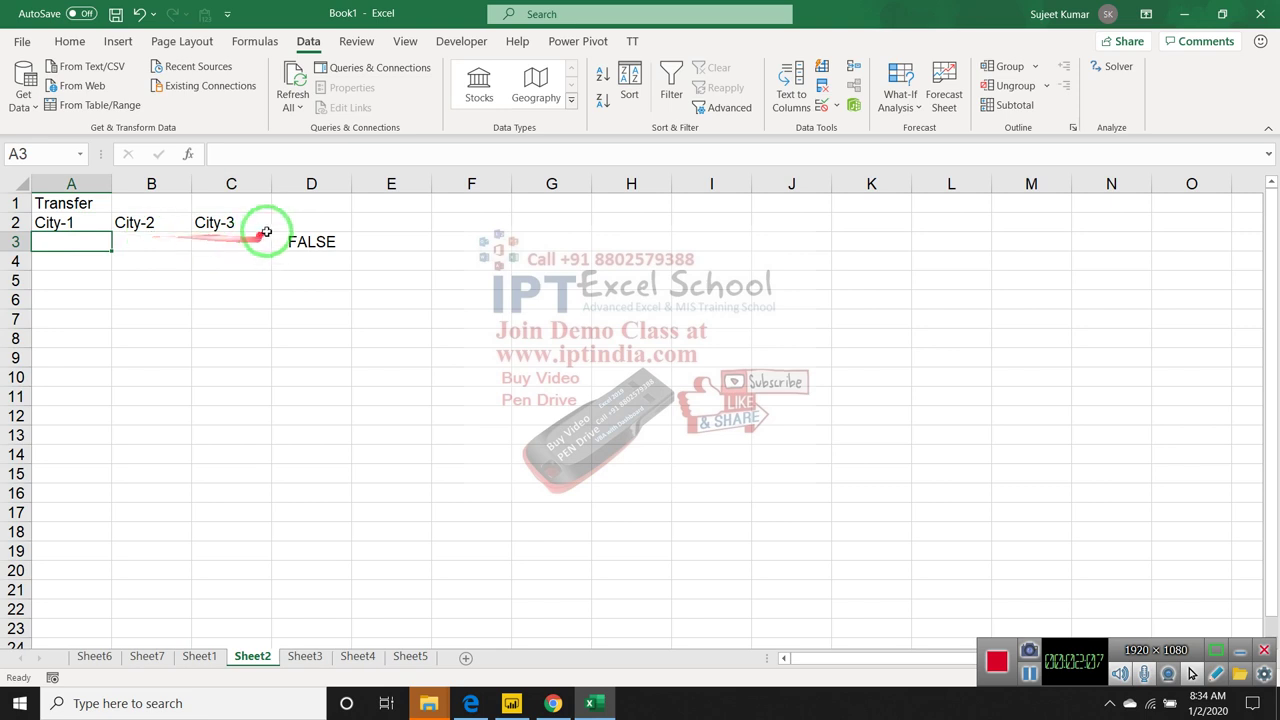
Review D3's XOR formula in the formula bar, leaving it unchanged.
{"action": "left_click", "coordinate": [331, 235]}
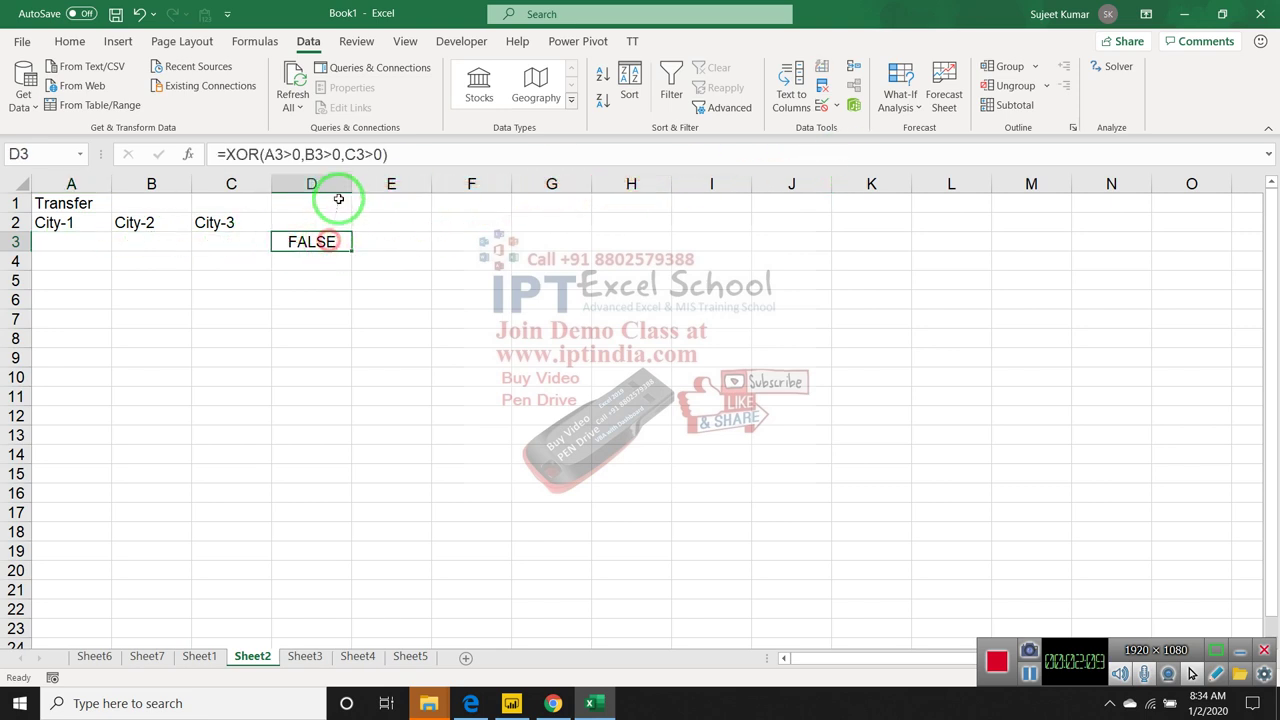
{"action": "left_click_drag", "start_coordinate": [225, 154], "coordinate": [400, 158]}
{"action": "key", "text": "Escape"}
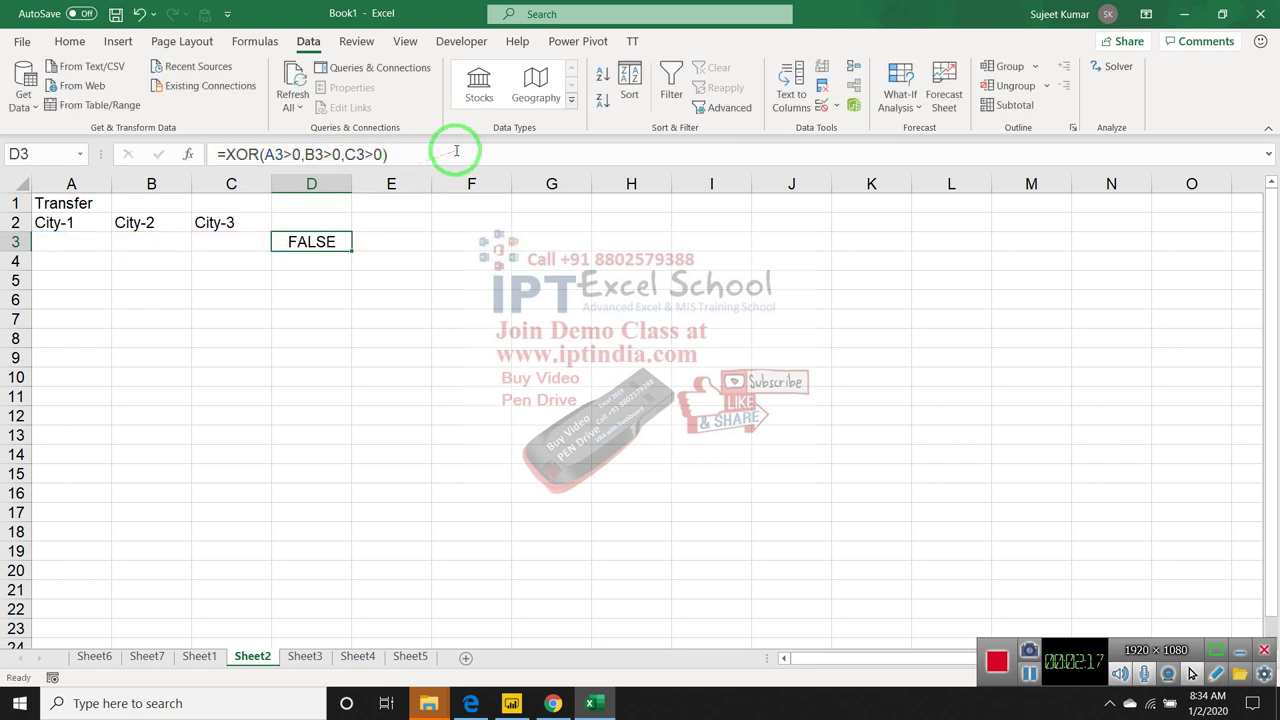
{"action": "left_click", "coordinate": [789, 107]}
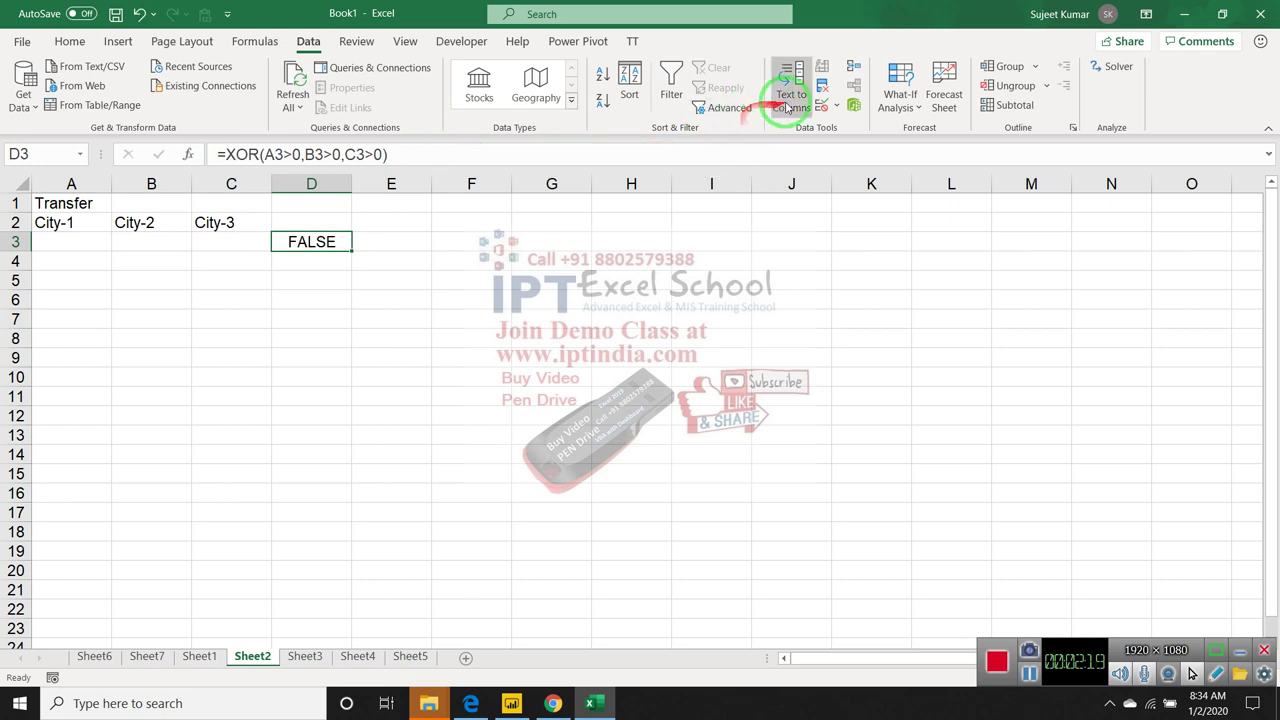
Select A3 and open its Data Validation settings.
{"action": "left_click", "coordinate": [838, 117]}
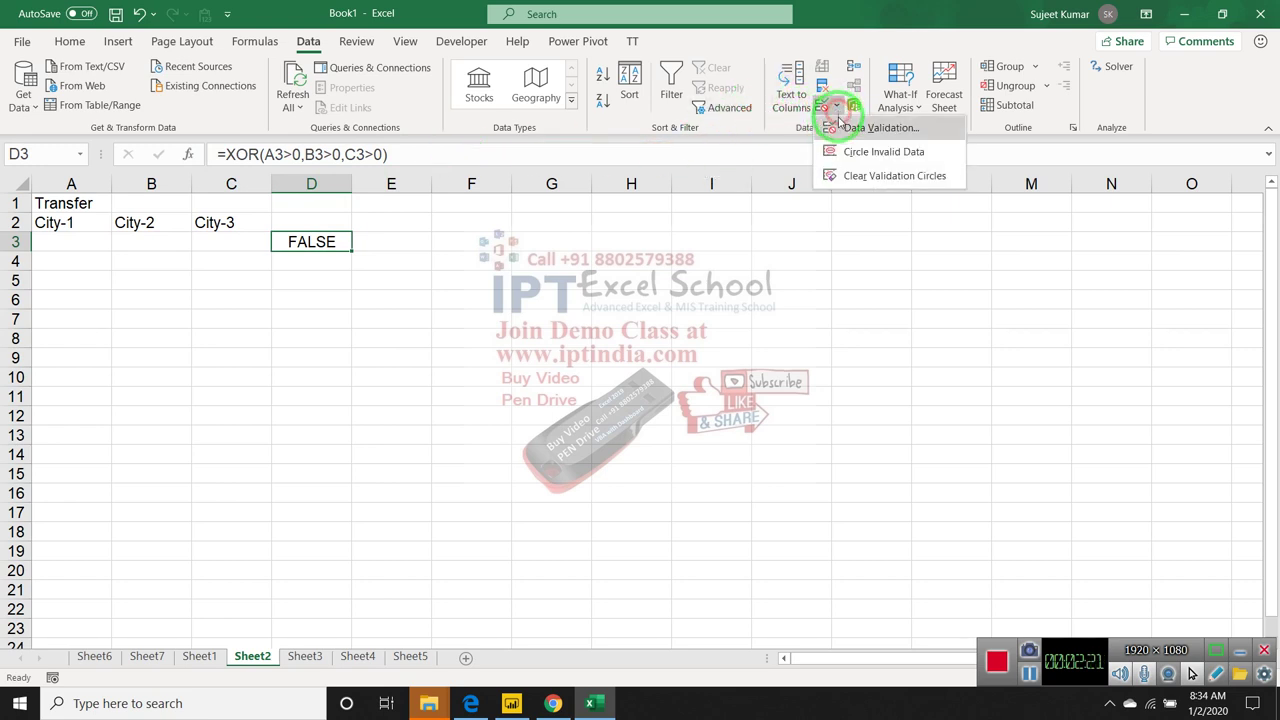
{"action": "left_click", "coordinate": [122, 300]}
{"action": "left_click", "coordinate": [66, 244]}
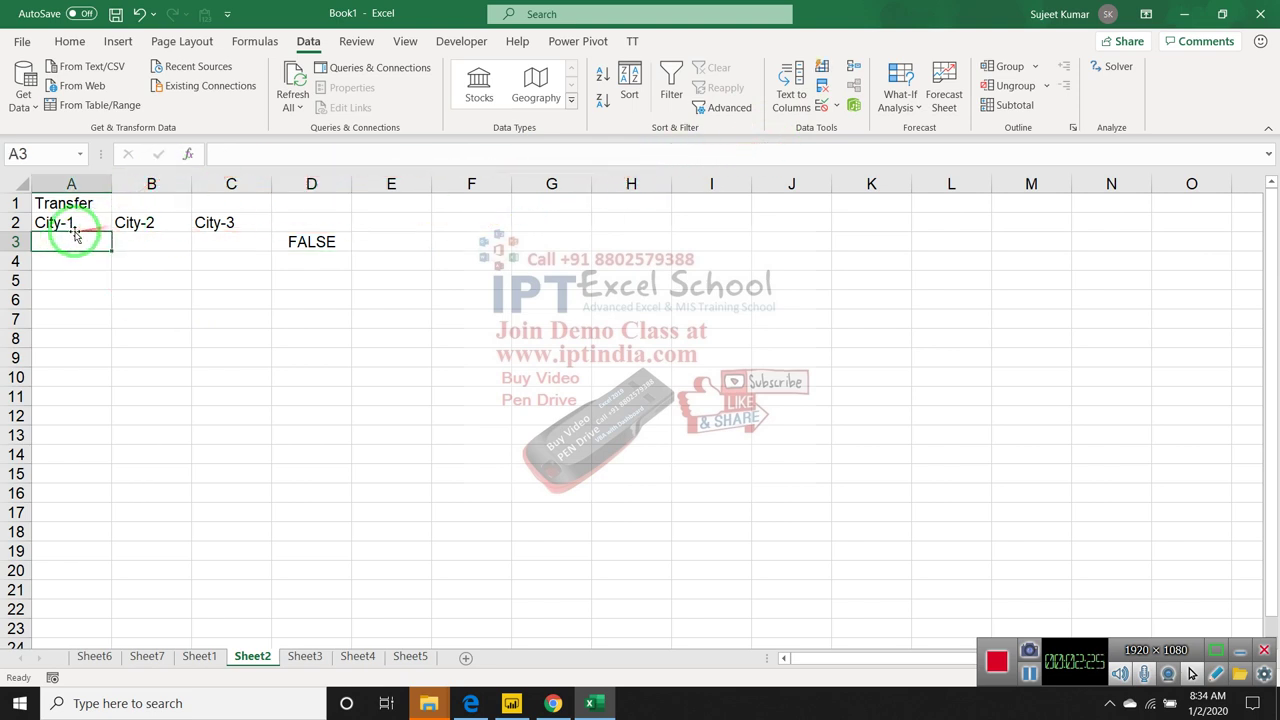
{"action": "left_click", "coordinate": [838, 112]}
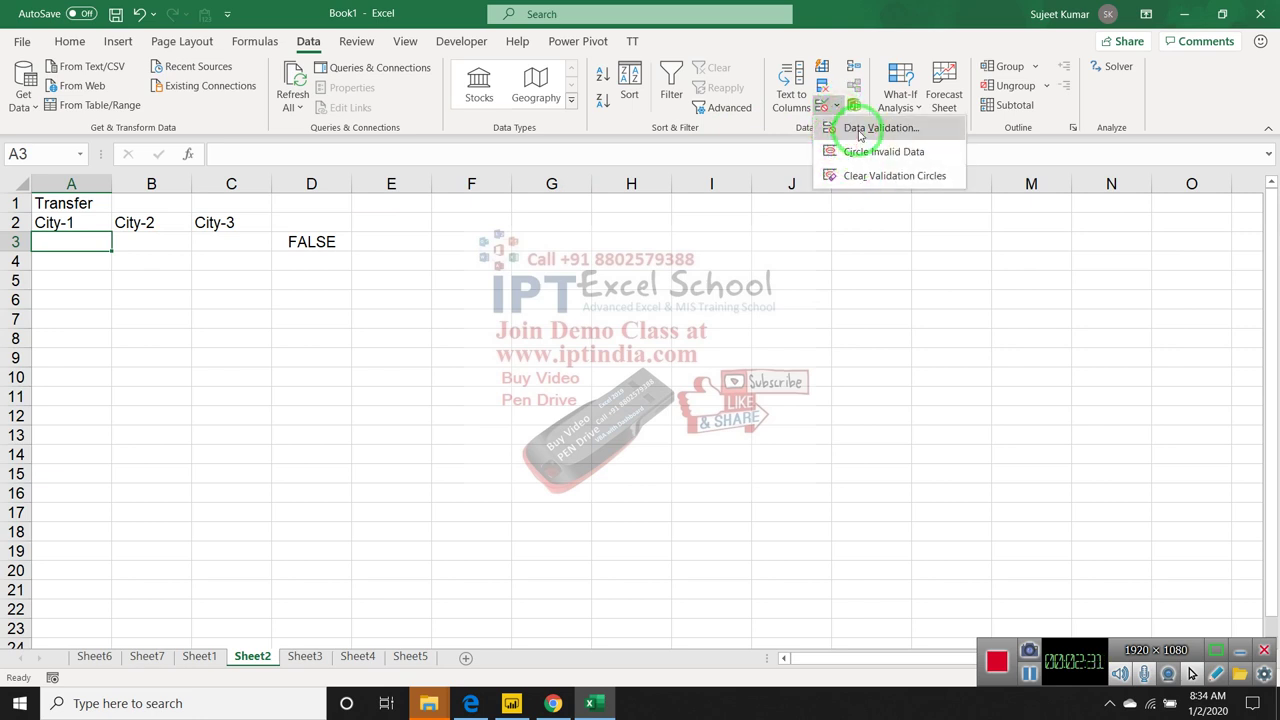
{"action": "left_click", "coordinate": [860, 130]}
Replace the Custom validation formula with =$D3=TRUE and confirm the rule.
{"action": "left_click", "coordinate": [480, 304]}
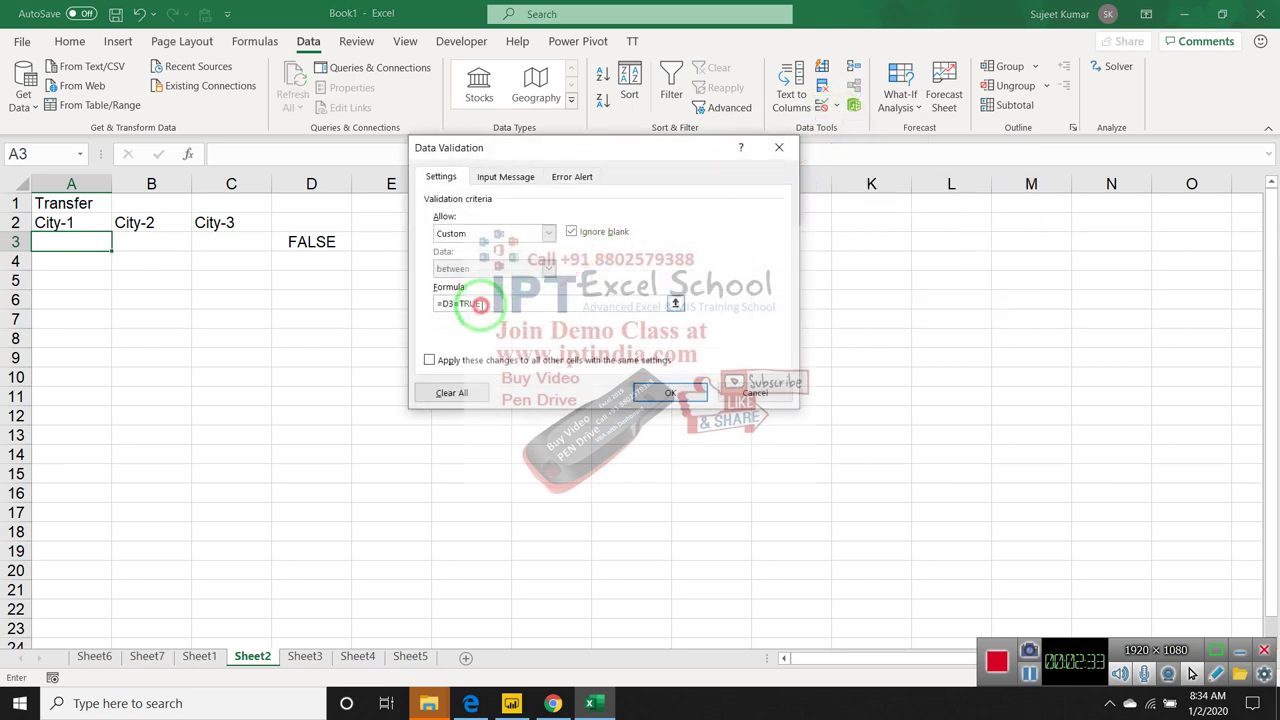
{"action": "left_click_drag", "start_coordinate": [480, 304], "coordinate": [376, 307]}
{"action": "key", "text": "BackSpace"}
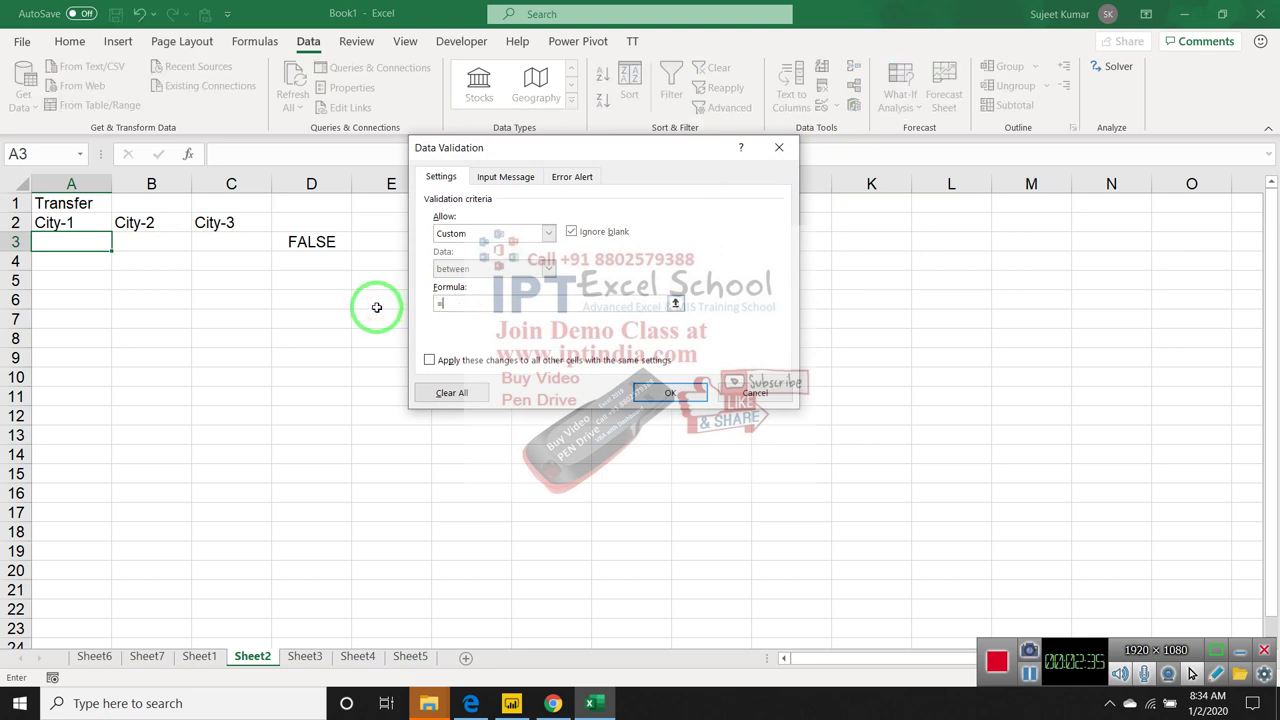
{"action": "left_click", "coordinate": [310, 242]}
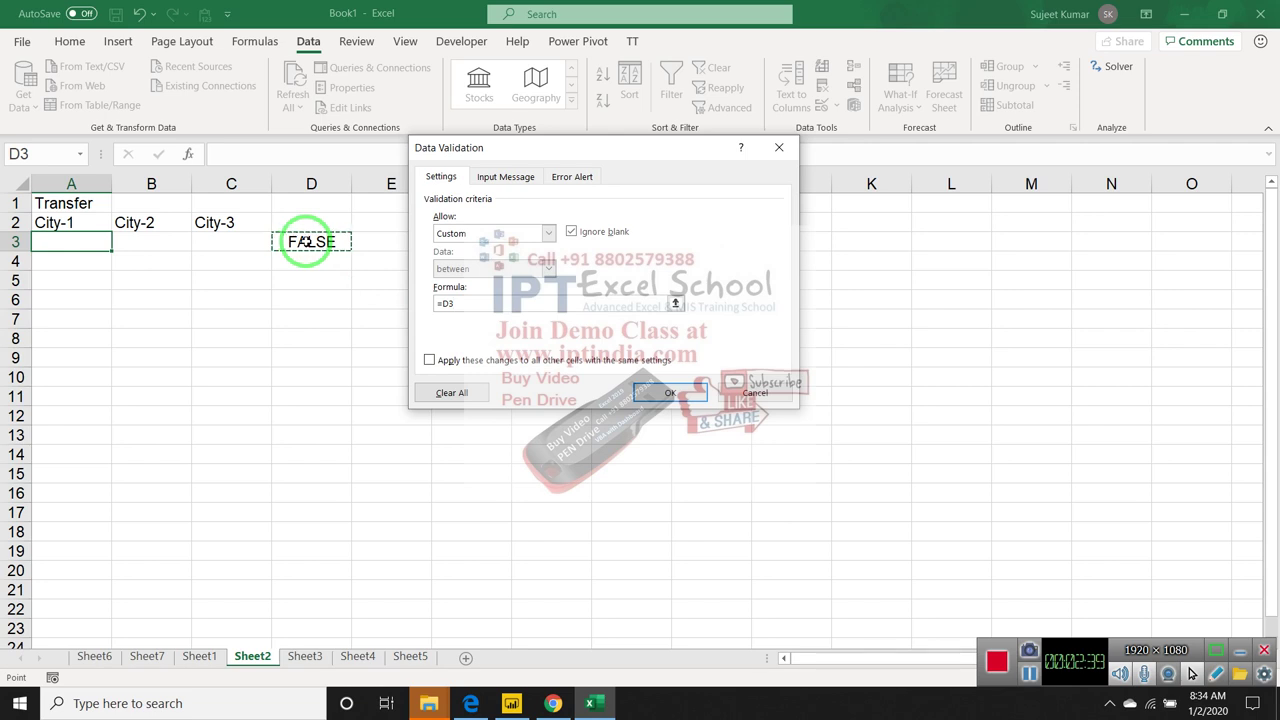
{"action": "type", "text": "=TRUE"}
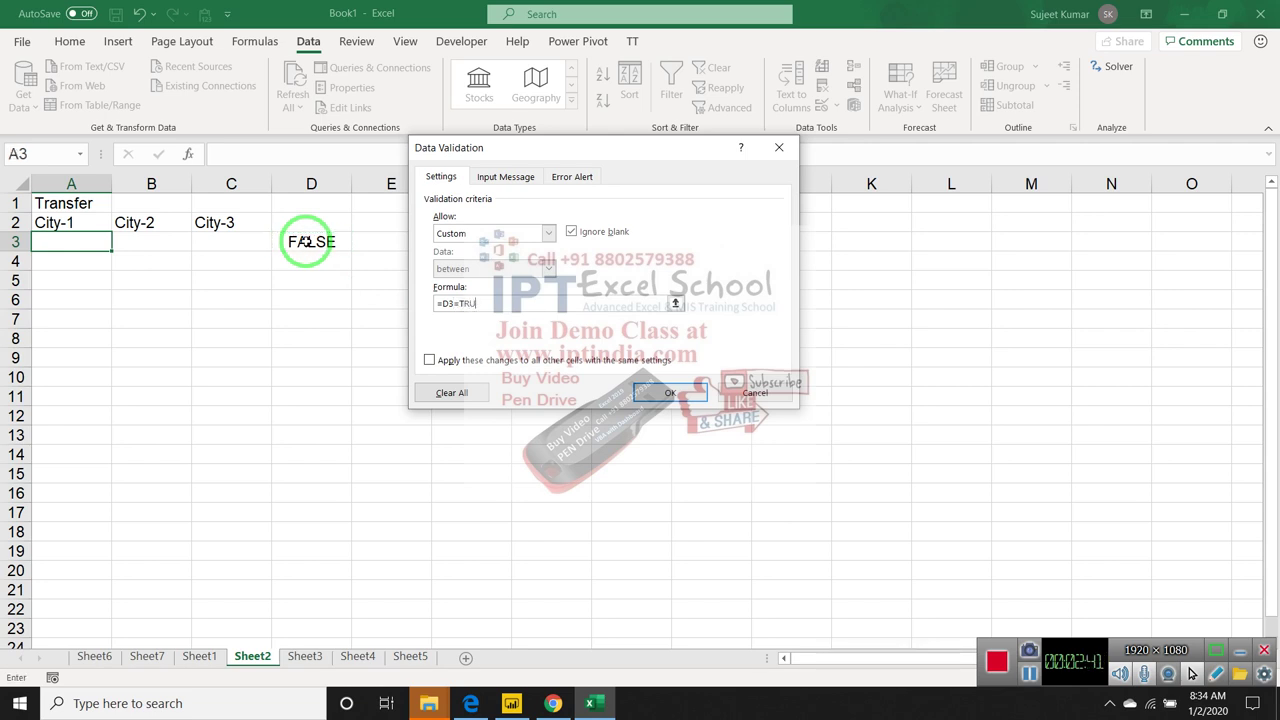
{"action": "left_click", "coordinate": [451, 306]}
{"action": "left_click", "coordinate": [451, 308]}
{"action": "type", "text": "$"}
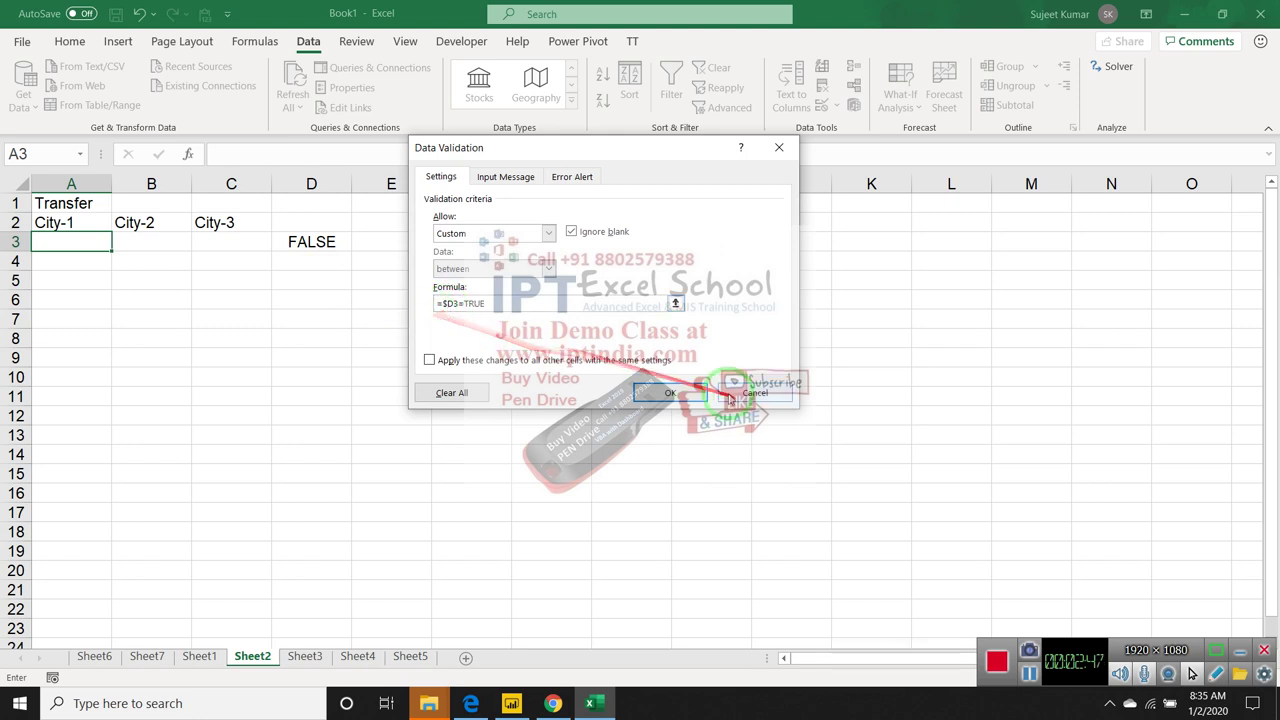
{"action": "left_click", "coordinate": [670, 392]}
Copy A3 and use Paste Special > Validation to apply its rule to B3:C3.
{"action": "key", "text": "ctrl+c"}
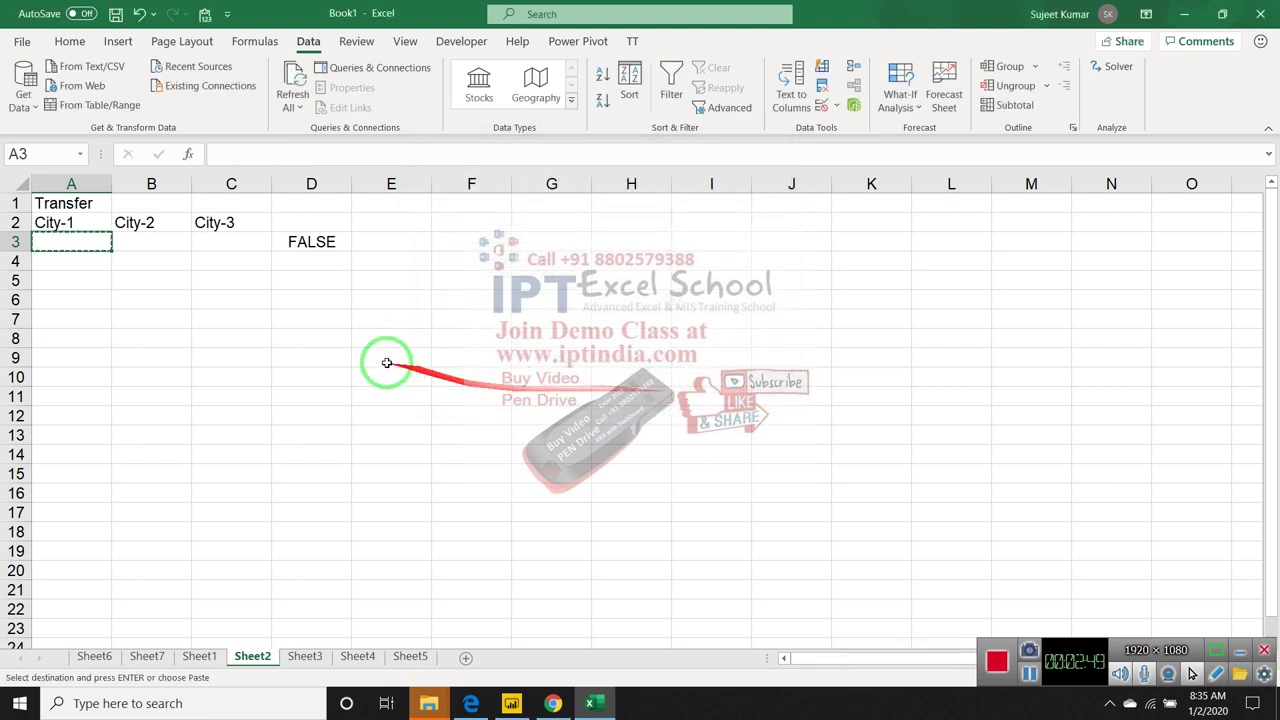
{"action": "left_click_drag", "start_coordinate": [140, 248], "coordinate": [210, 250]}
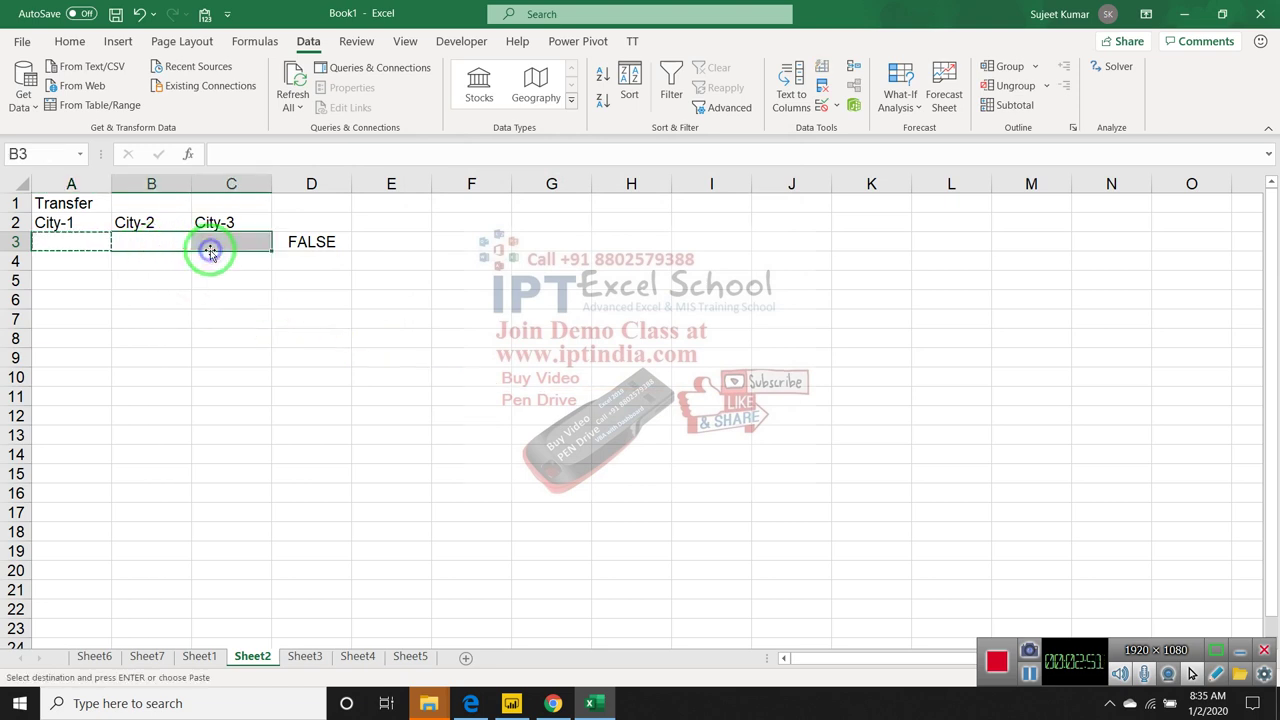
{"action": "right_click", "coordinate": [210, 247]}
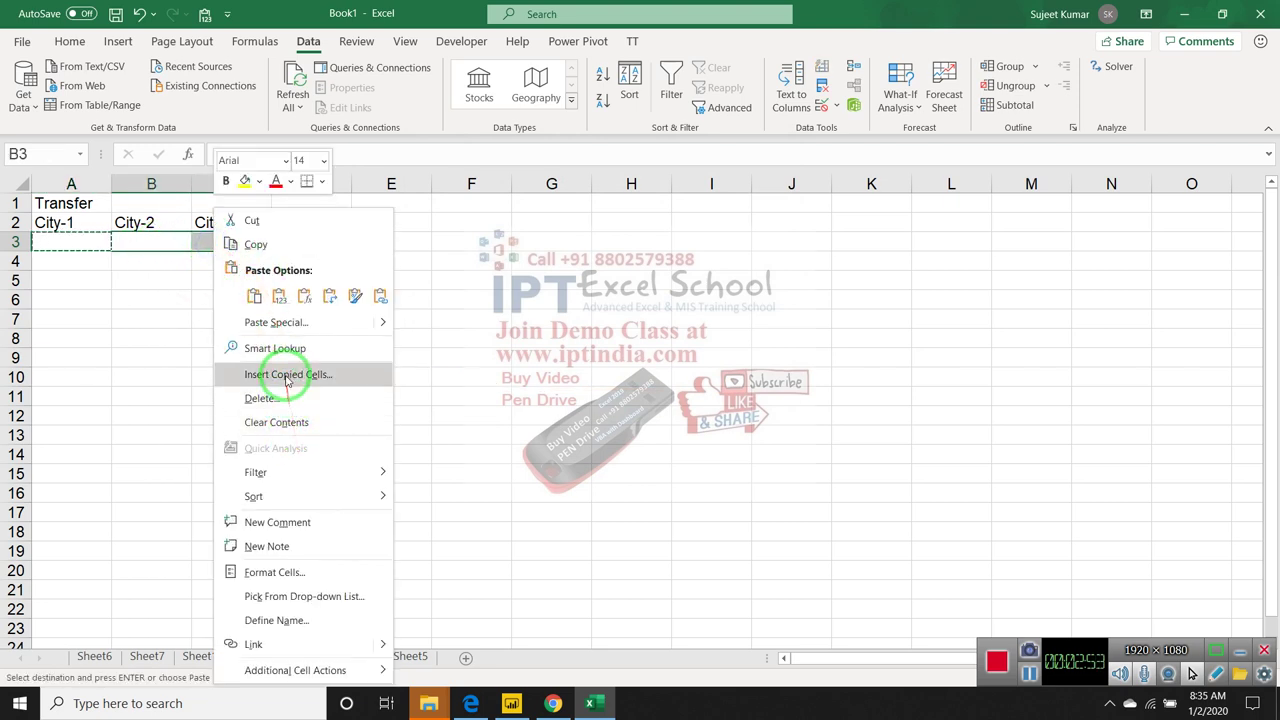
{"action": "left_click", "coordinate": [280, 323]}
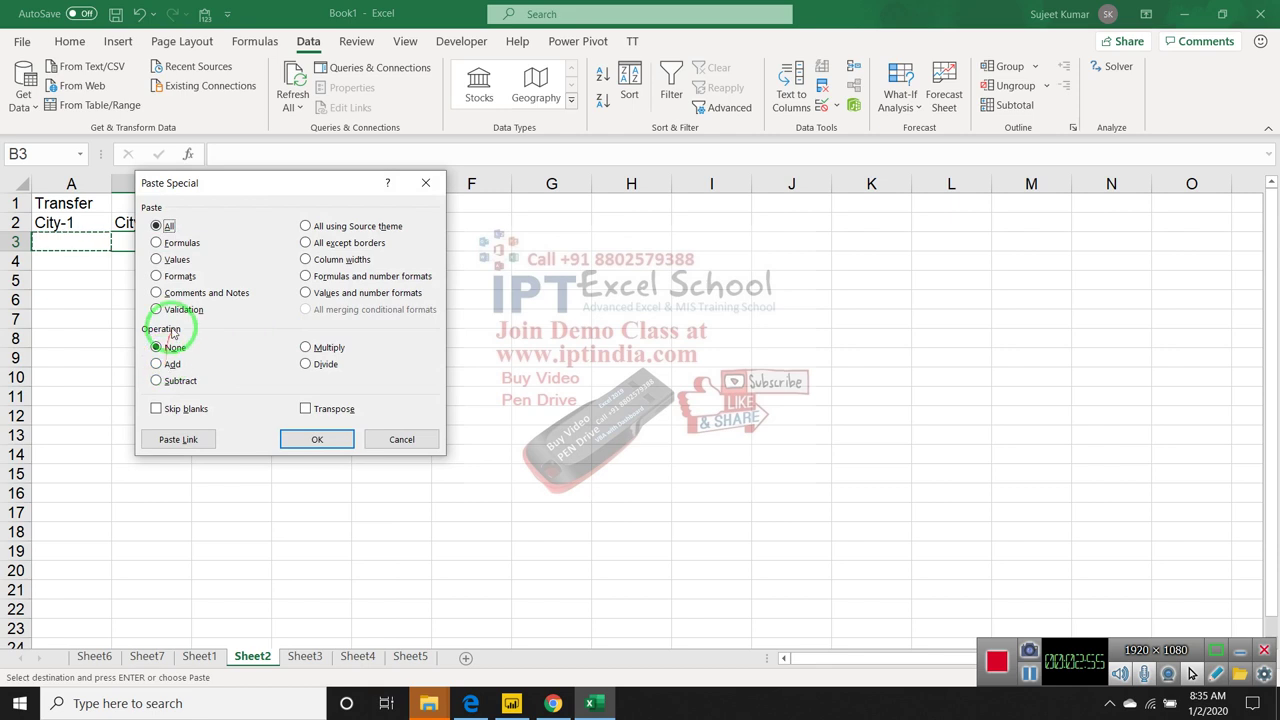
{"action": "left_click", "coordinate": [157, 309]}
{"action": "left_click", "coordinate": [318, 436]}
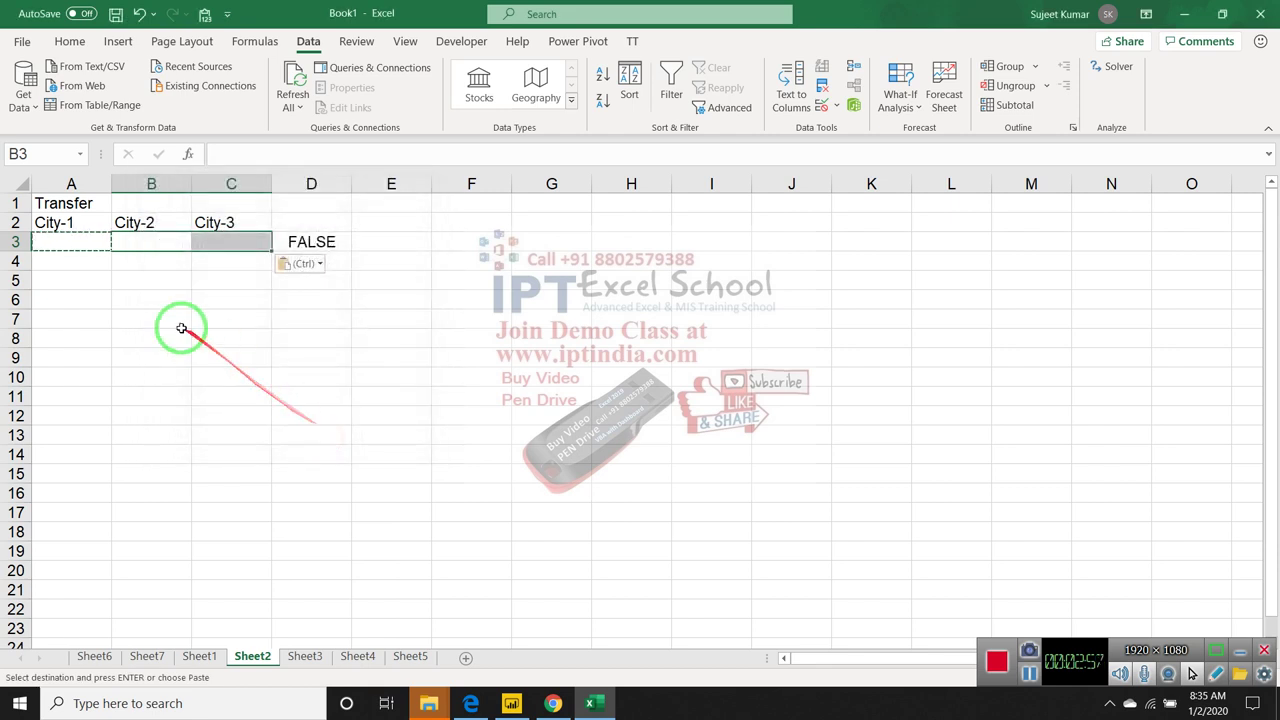
Test the rule with 65 in A3, then 14 in B3 and 65 in C3, dismissing the rejections.
{"action": "left_click", "coordinate": [77, 242]}
{"action": "type", "text": "65"}
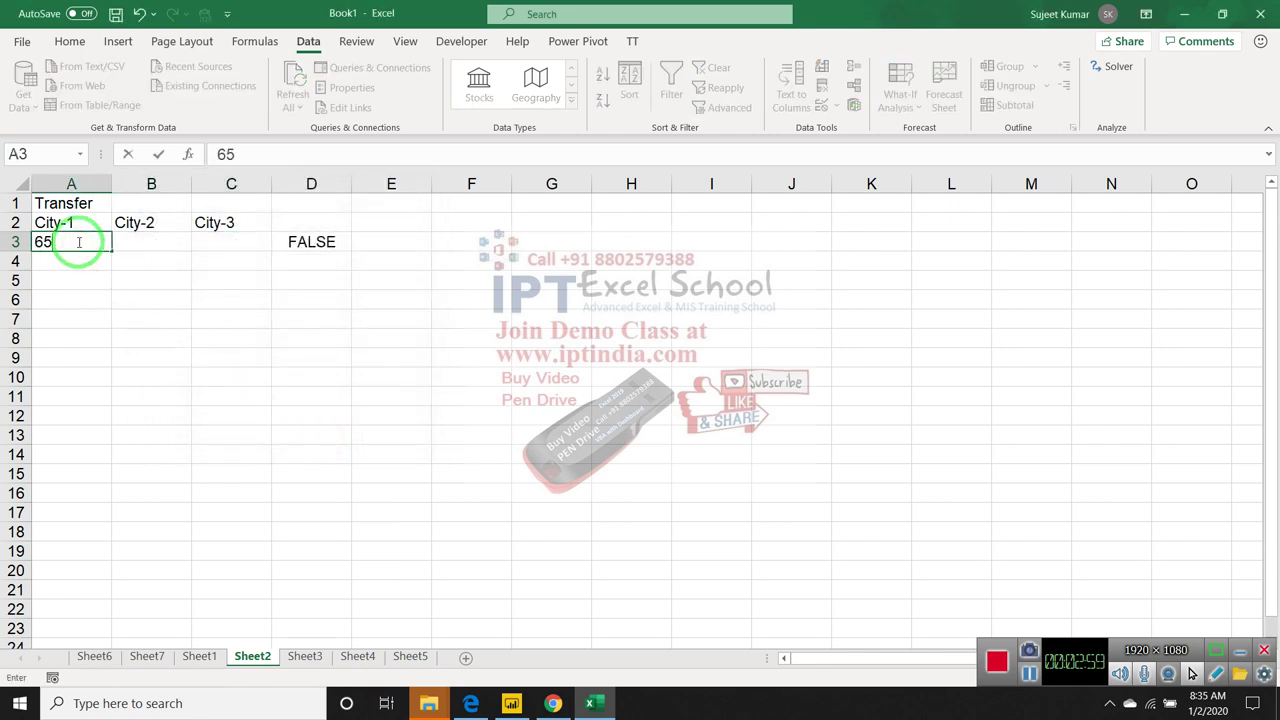
{"action": "key", "text": "Return"}
{"action": "left_click", "coordinate": [114, 245]}
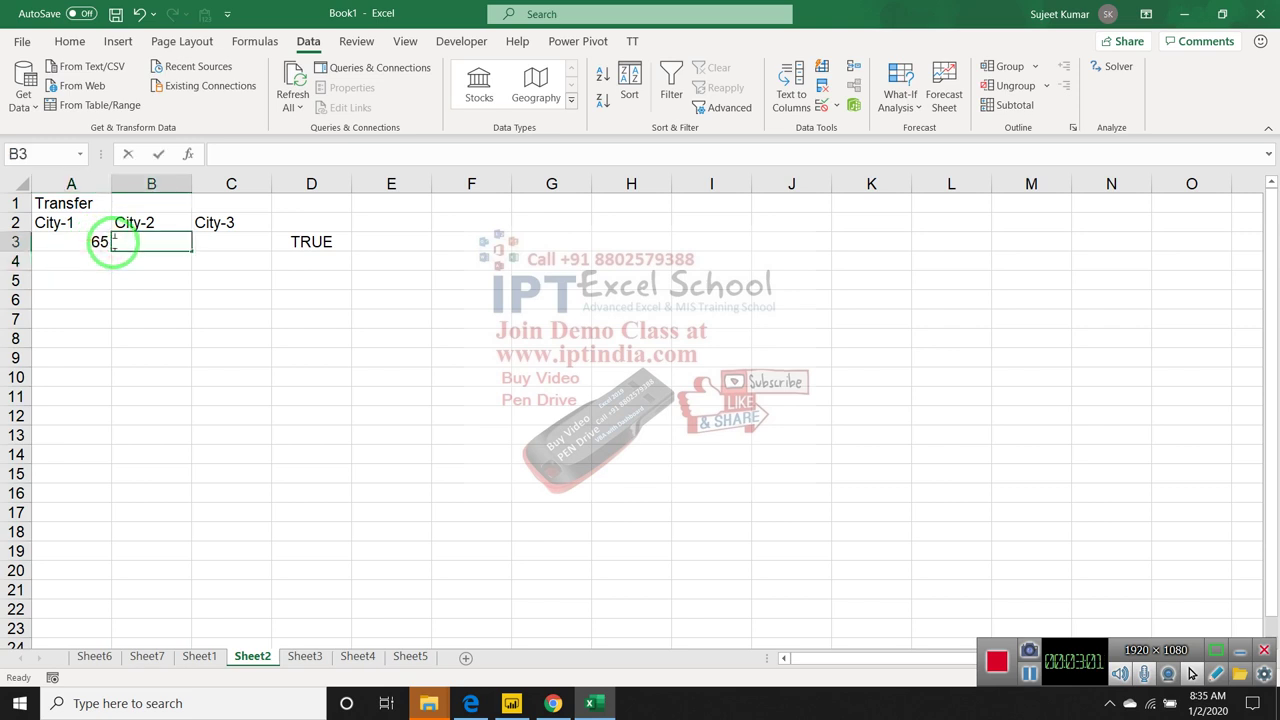
{"action": "type", "text": "14"}
{"action": "key", "text": "Return"}
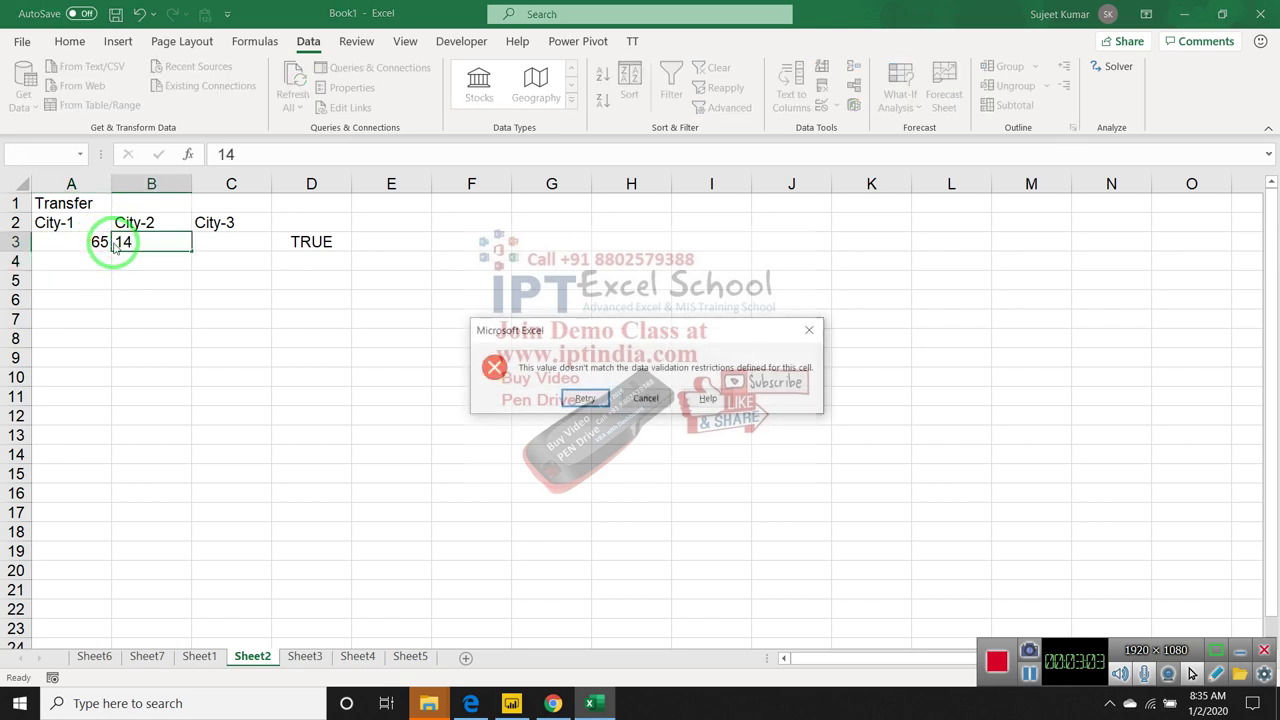
{"action": "key", "text": "Escape"}
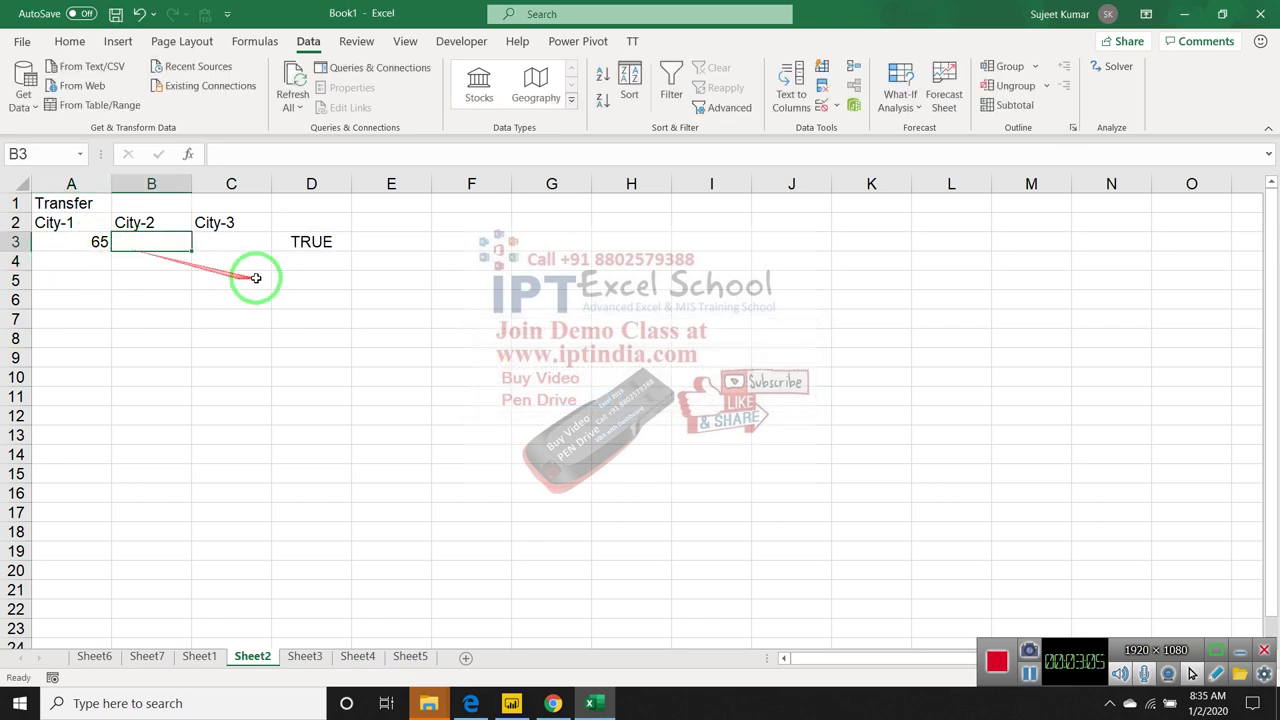
{"action": "left_click", "coordinate": [249, 249]}
{"action": "type", "text": "65"}
{"action": "key", "text": "Return"}
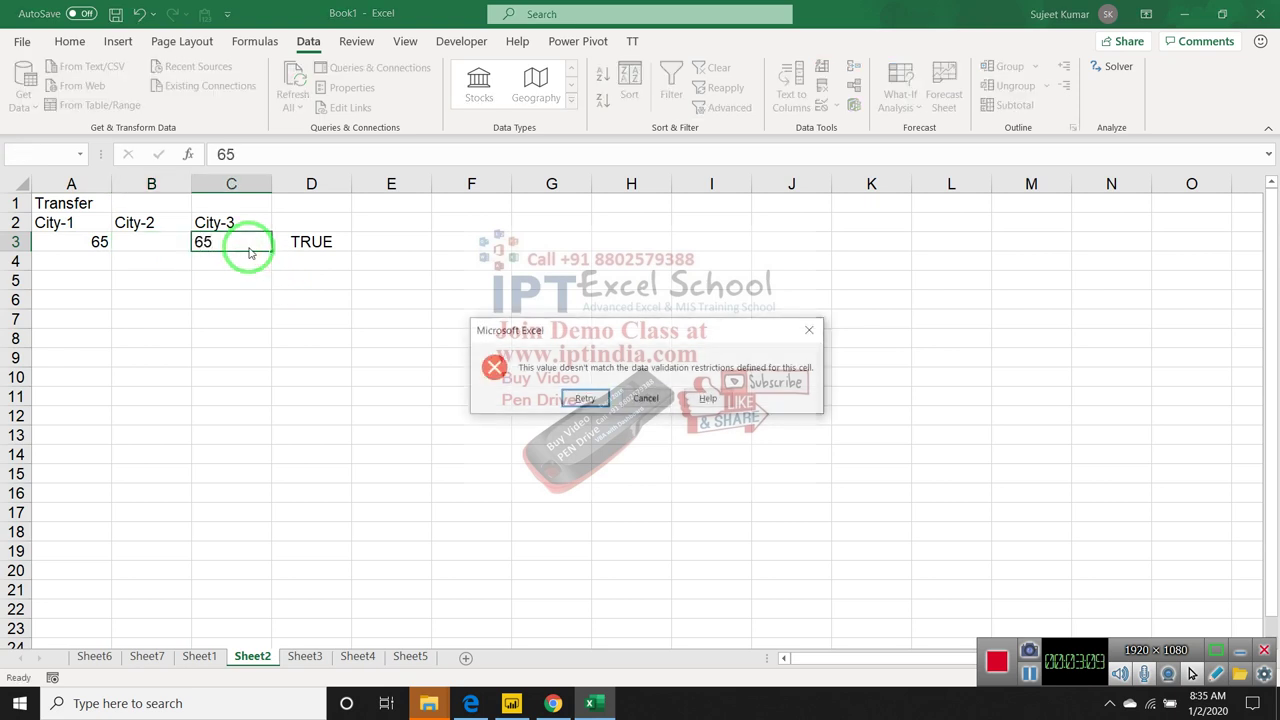
{"action": "key", "text": "Escape"}
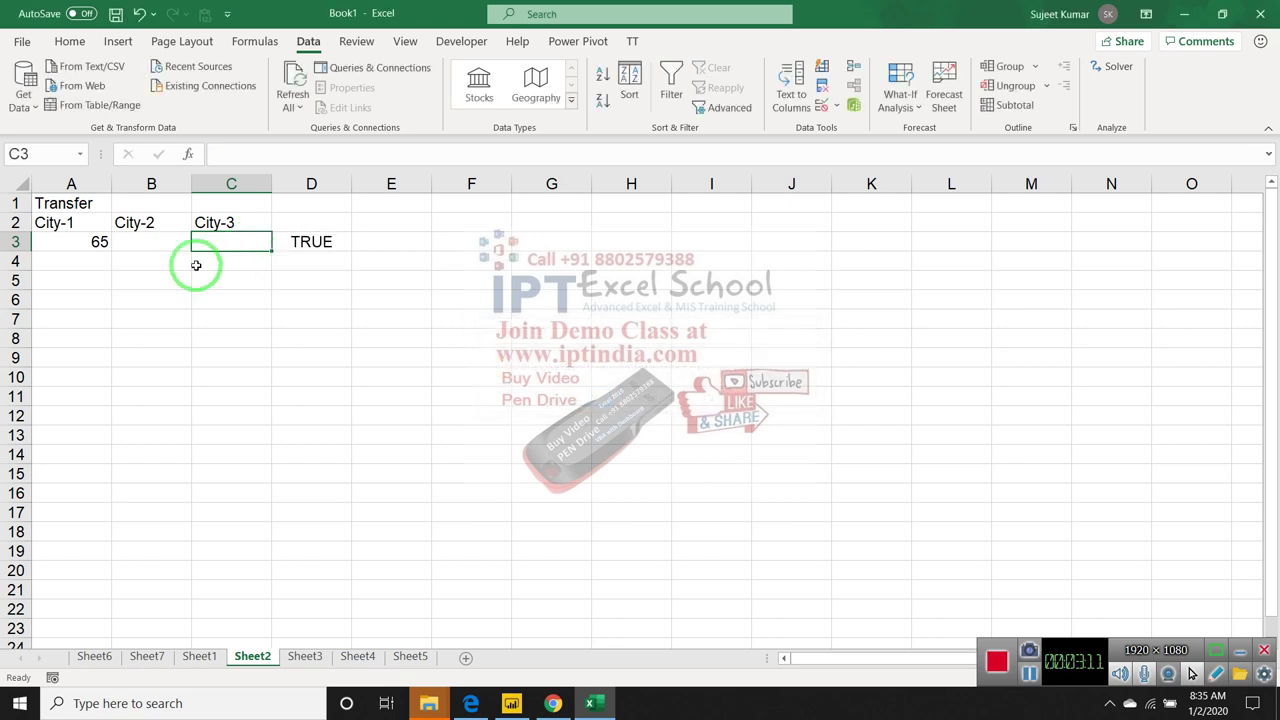
Enter 85 in C3 under City-3.
{"action": "left_click", "coordinate": [90, 238]}
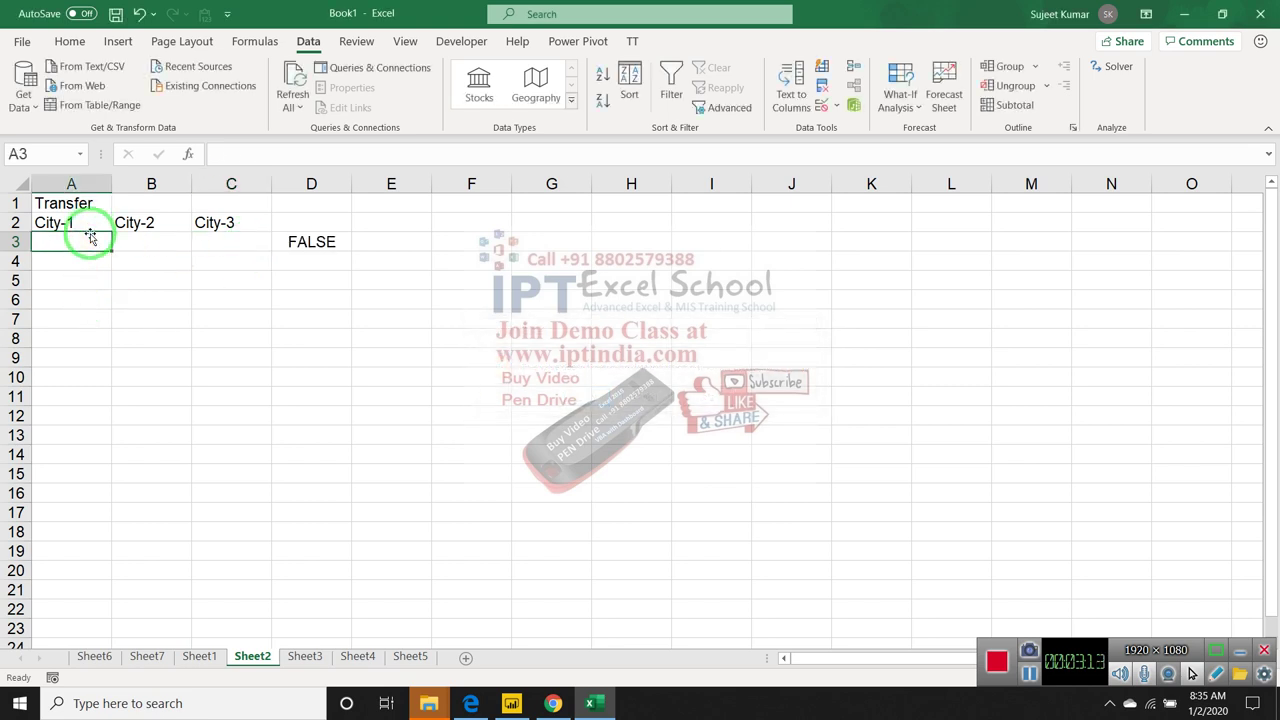
{"action": "left_click", "coordinate": [223, 246]}
{"action": "type", "text": "85"}
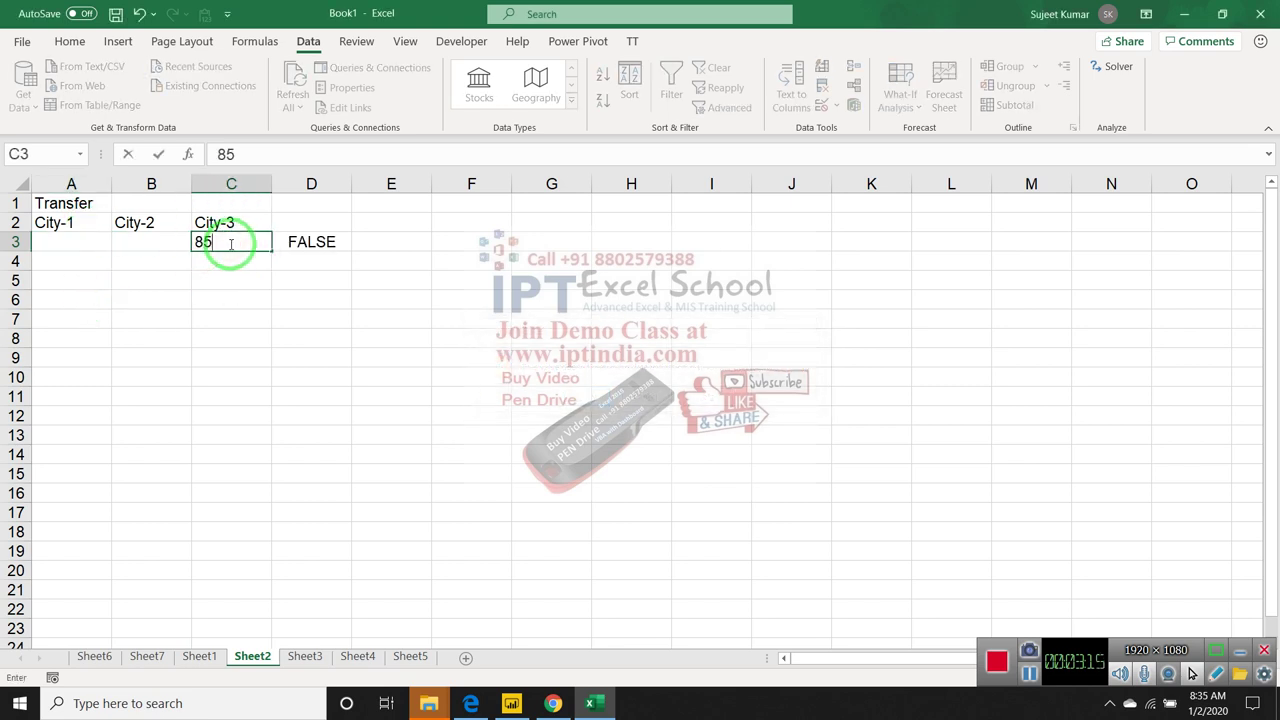
{"action": "key", "text": "Return"}
Try 25 in B3 and 36 in A3, dismissing each validation error.
{"action": "left_click", "coordinate": [230, 244]}
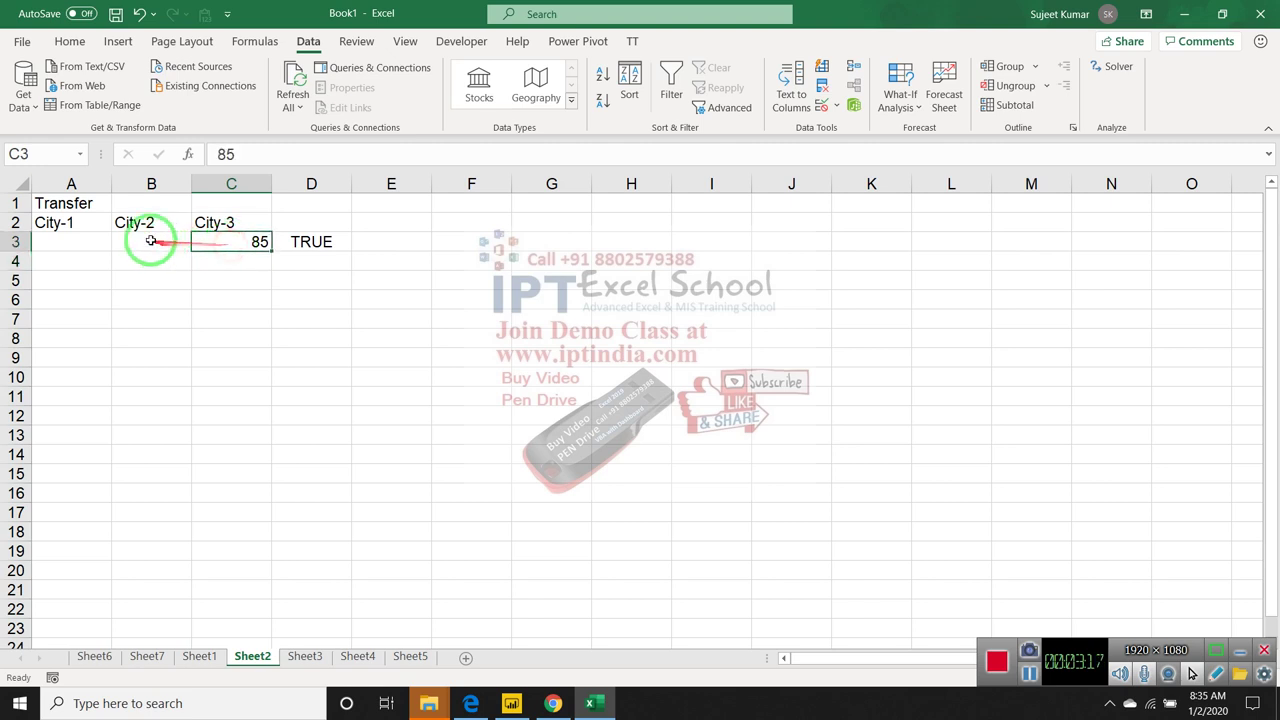
{"action": "left_click", "coordinate": [150, 240]}
{"action": "type", "text": "25"}
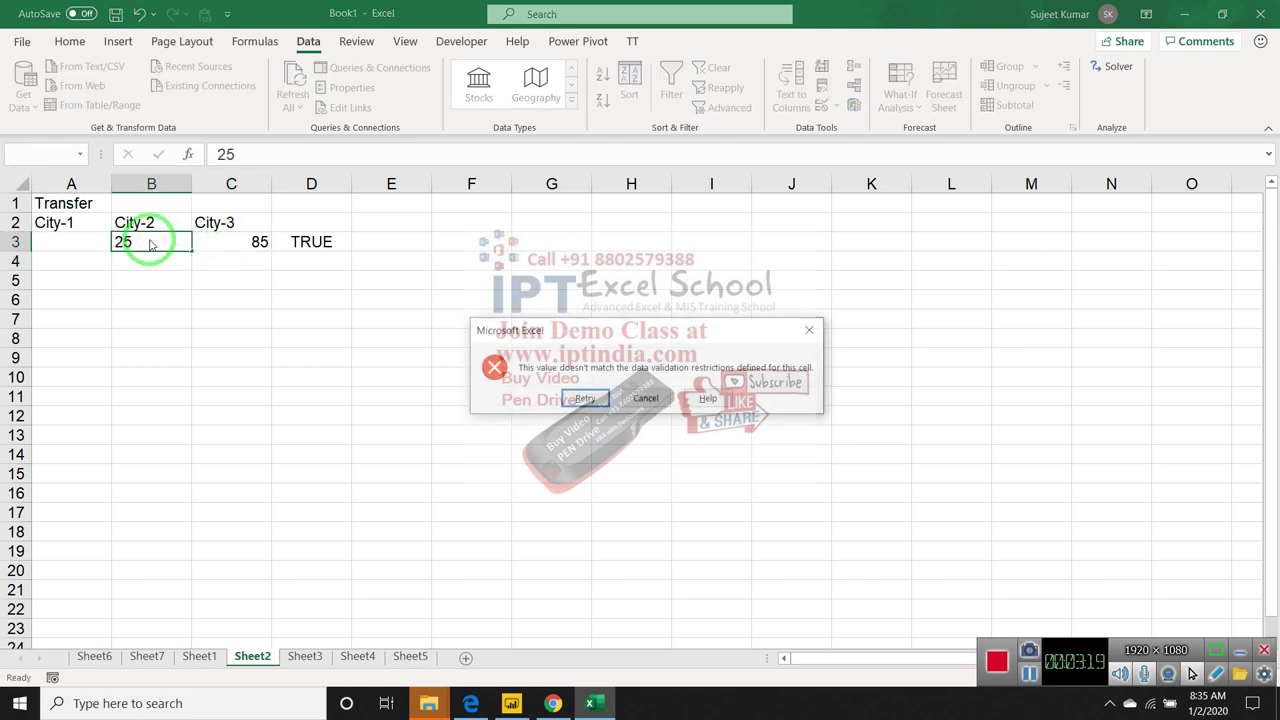
{"action": "key", "text": "Escape"}
{"action": "left_click", "coordinate": [103, 243]}
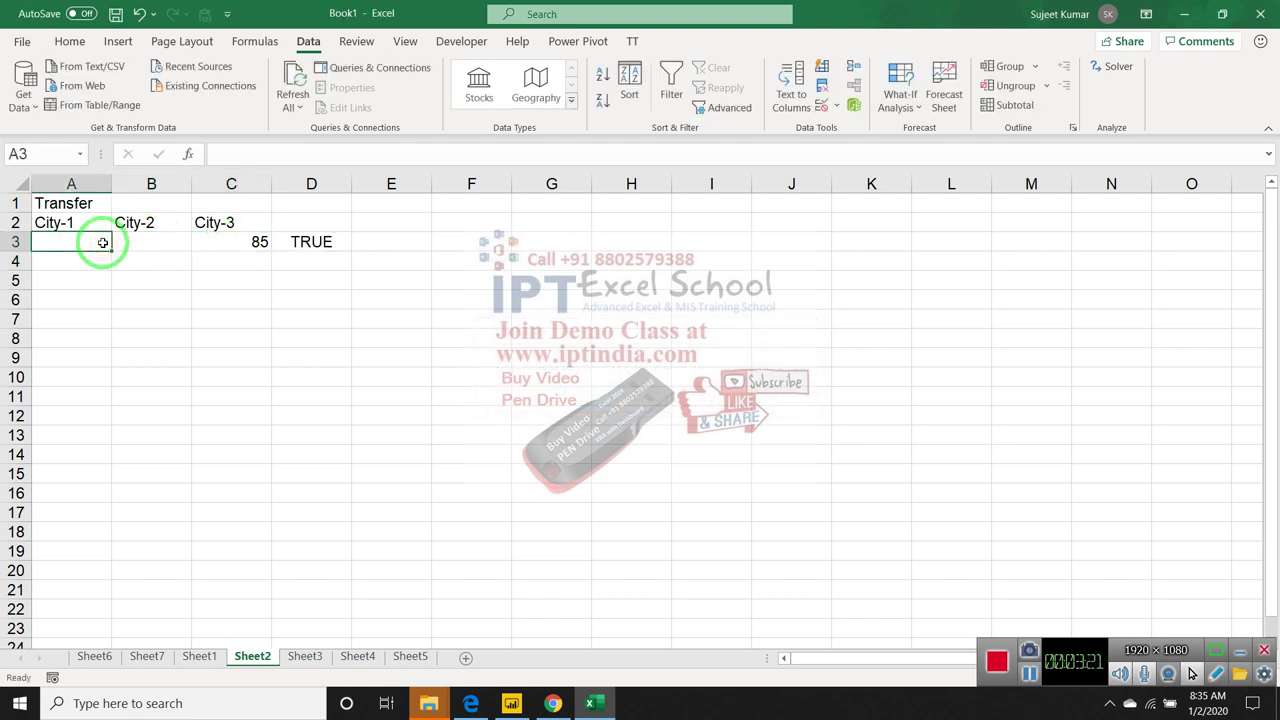
{"action": "type", "text": "36"}
{"action": "key", "text": "Return"}
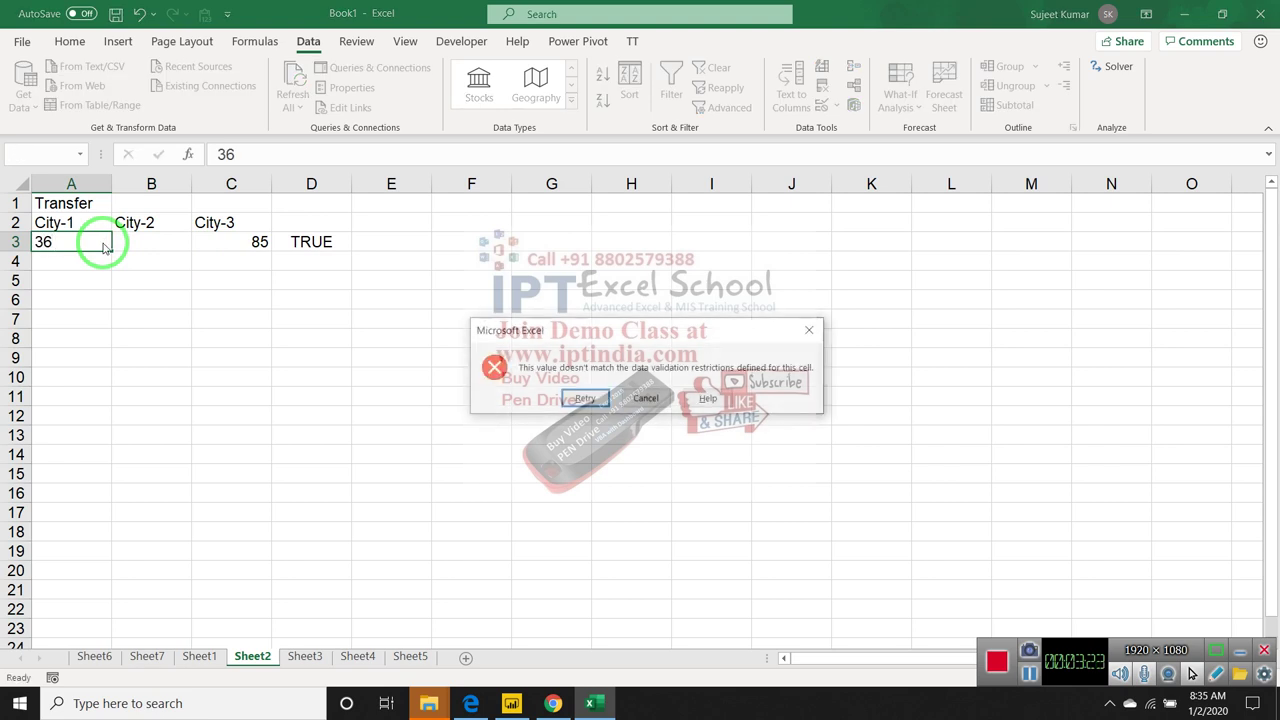
{"action": "key", "text": "Escape"}
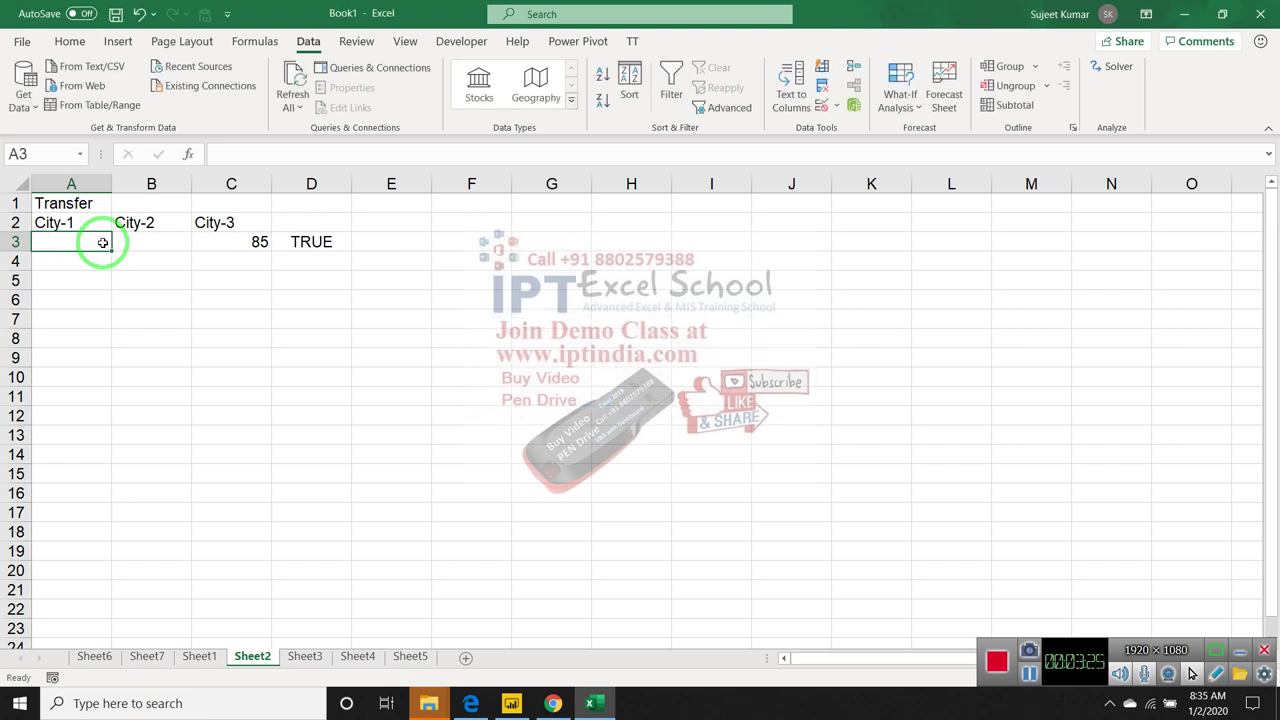
Copy D3's XOR formula and set A3's custom validation formula to =XOR(A3>0,B3>0,C3>0)=True.
{"action": "left_click", "coordinate": [316, 238]}
{"action": "double_click", "coordinate": [316, 238]}
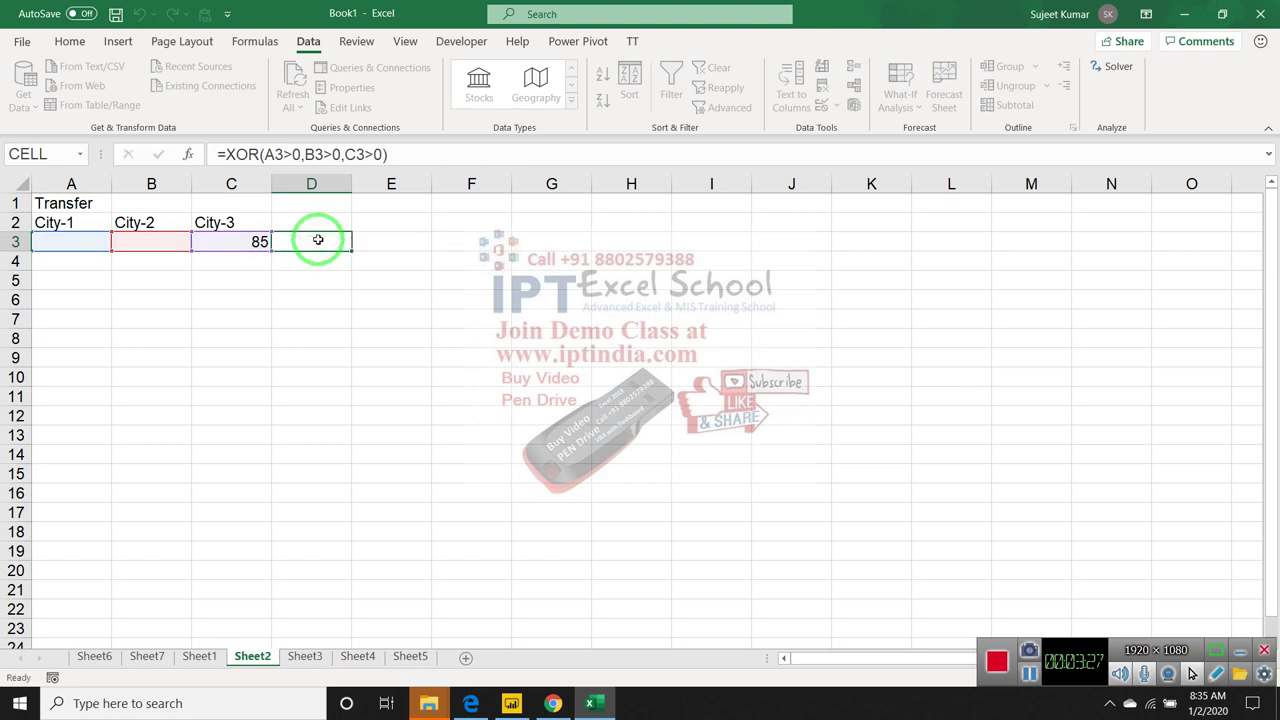
{"action": "key", "text": "Escape"}
{"action": "left_click_drag", "start_coordinate": [229, 155], "coordinate": [443, 174]}
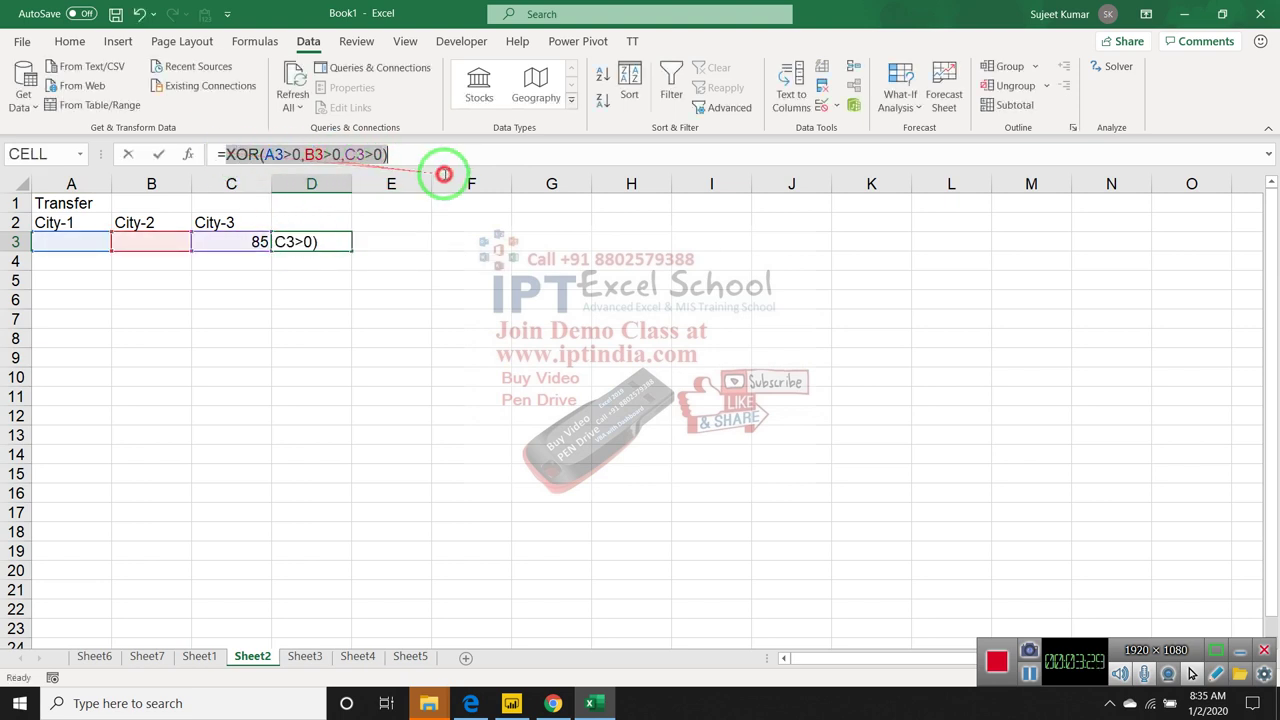
{"action": "left_click", "coordinate": [94, 237]}
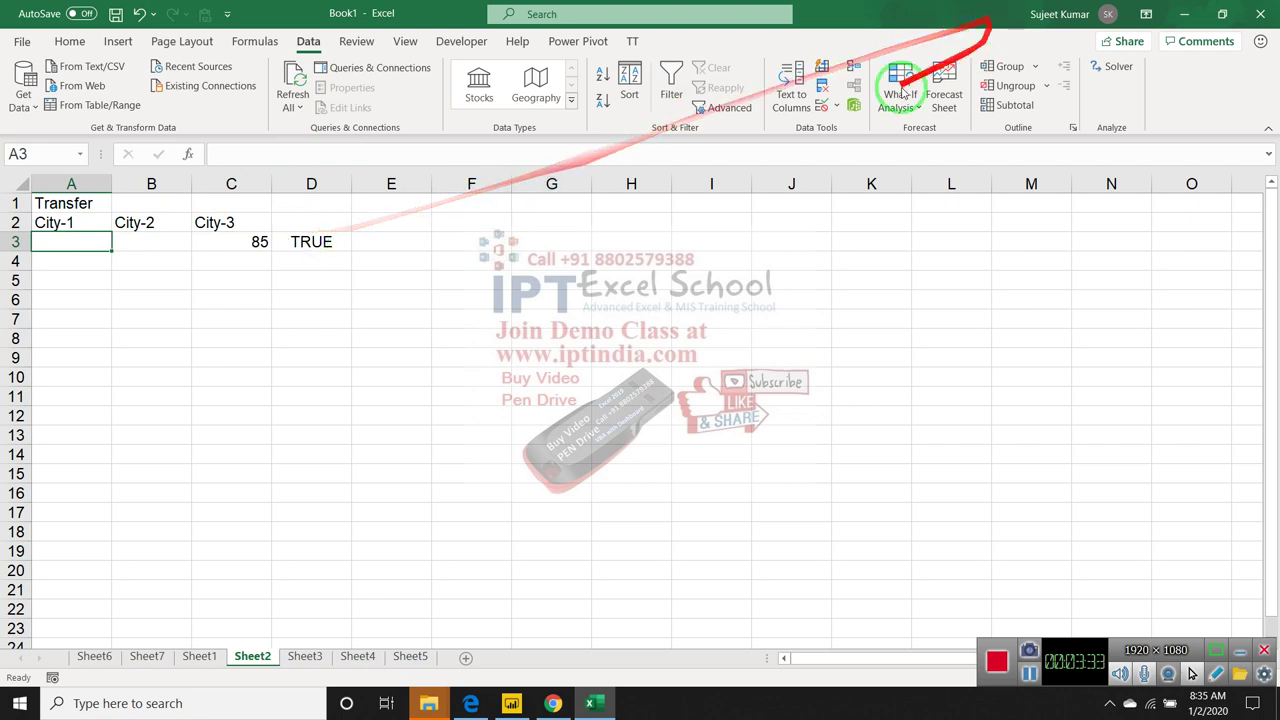
{"action": "left_click", "coordinate": [820, 106]}
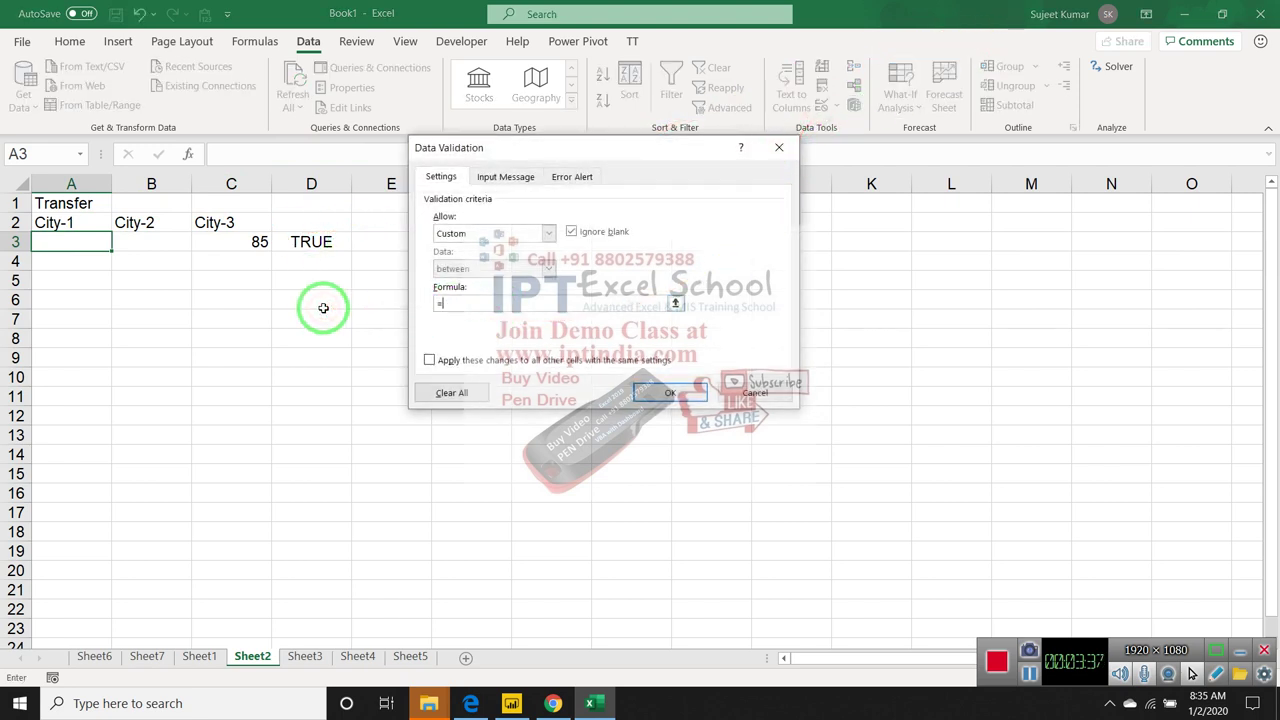
{"action": "type", "text": "=XOR(A3>0,B3>0,C3>0)"}
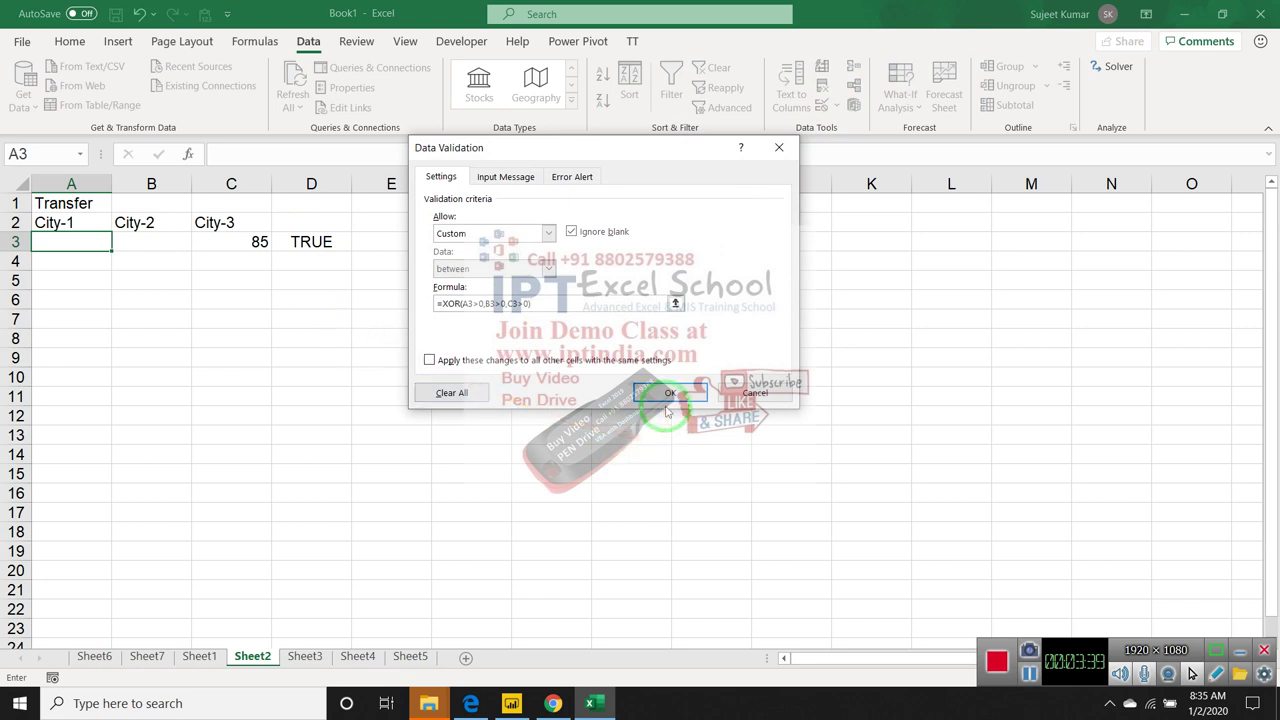
{"action": "type", "text": "=True"}
Confirm the XOR rule, enter 256 in A3, check C3, then minimize Excel to the desktop.
{"action": "left_click", "coordinate": [668, 393]}
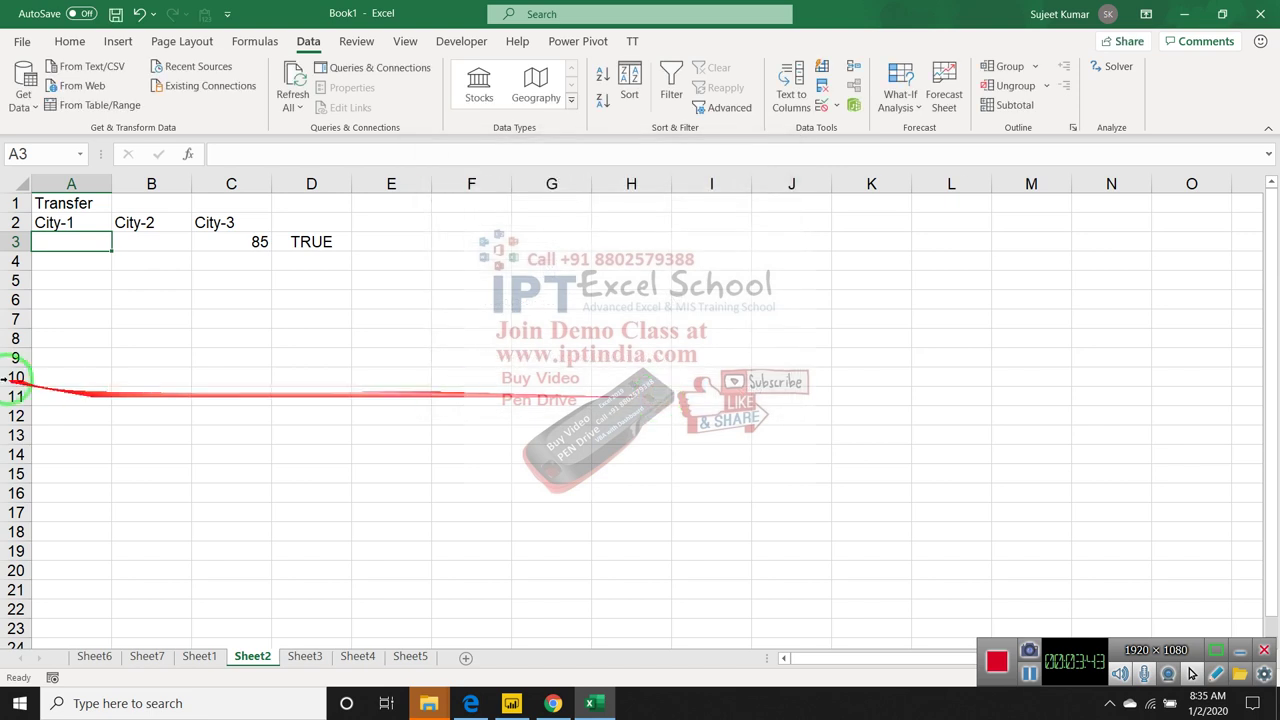
{"action": "type", "text": "256"}
{"action": "key", "text": "Return"}
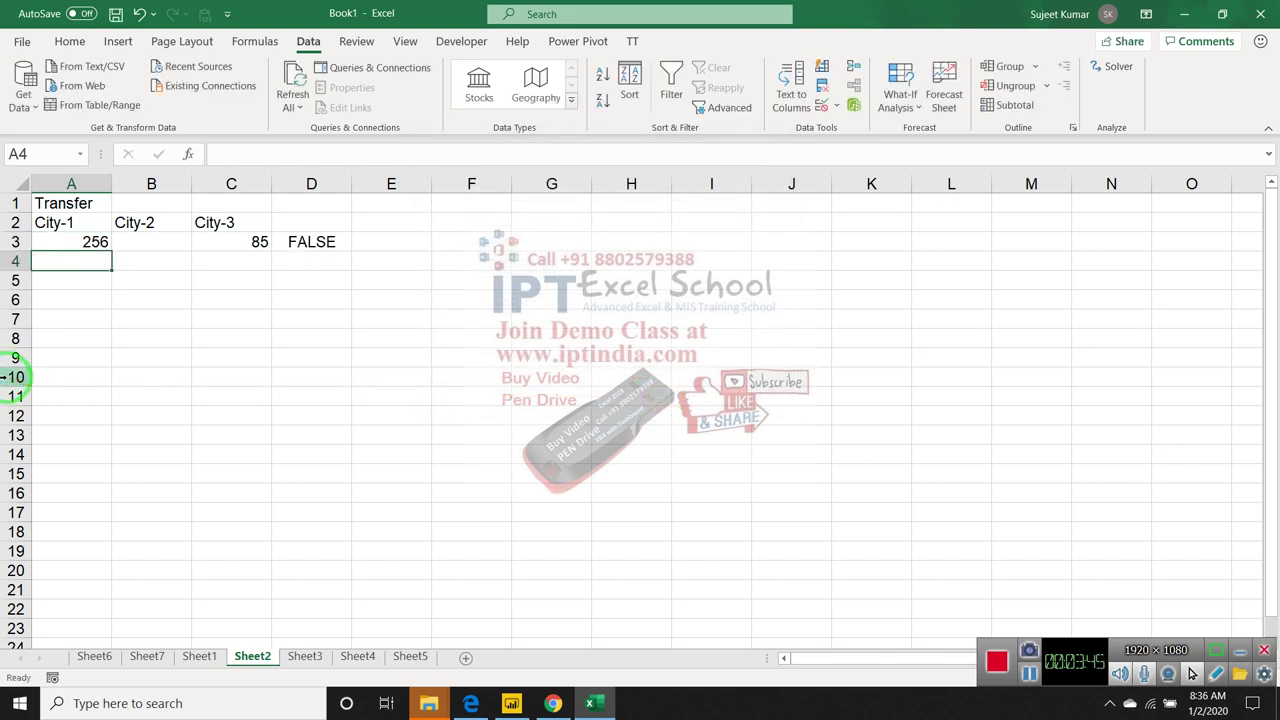
{"action": "key", "text": "Up"}
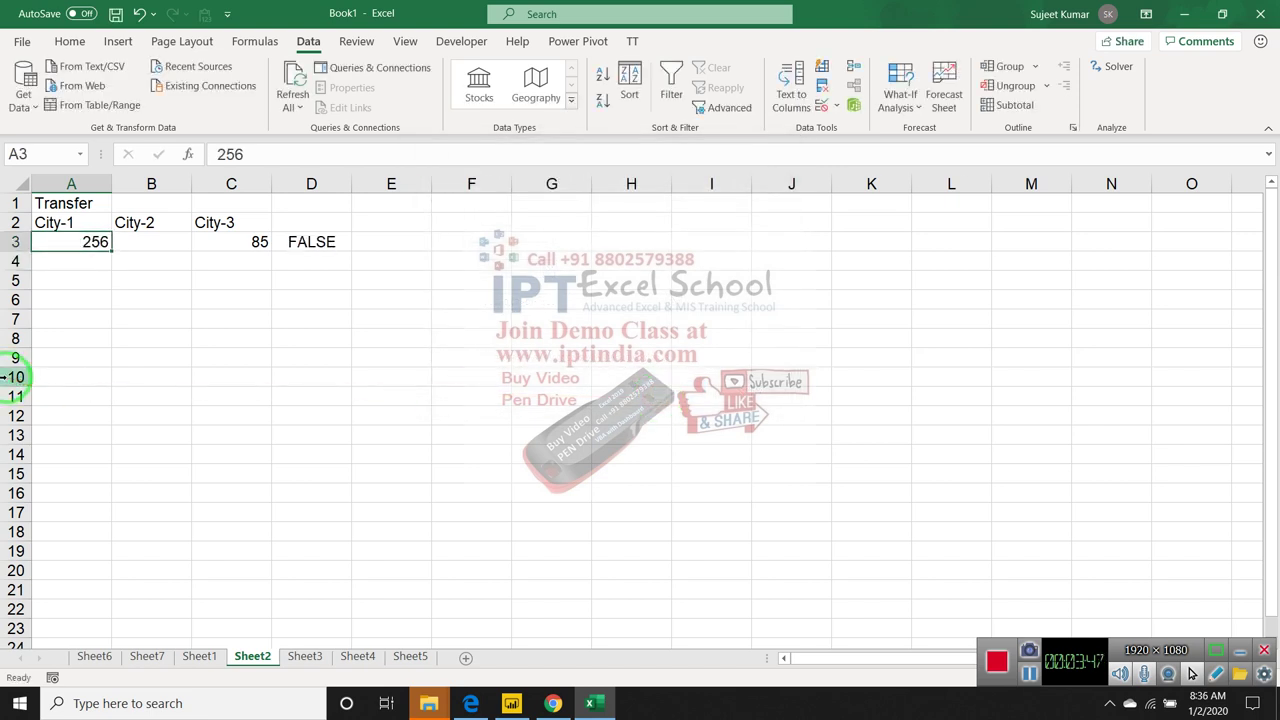
{"action": "key", "text": "Right"}
{"action": "key", "text": "Right"}
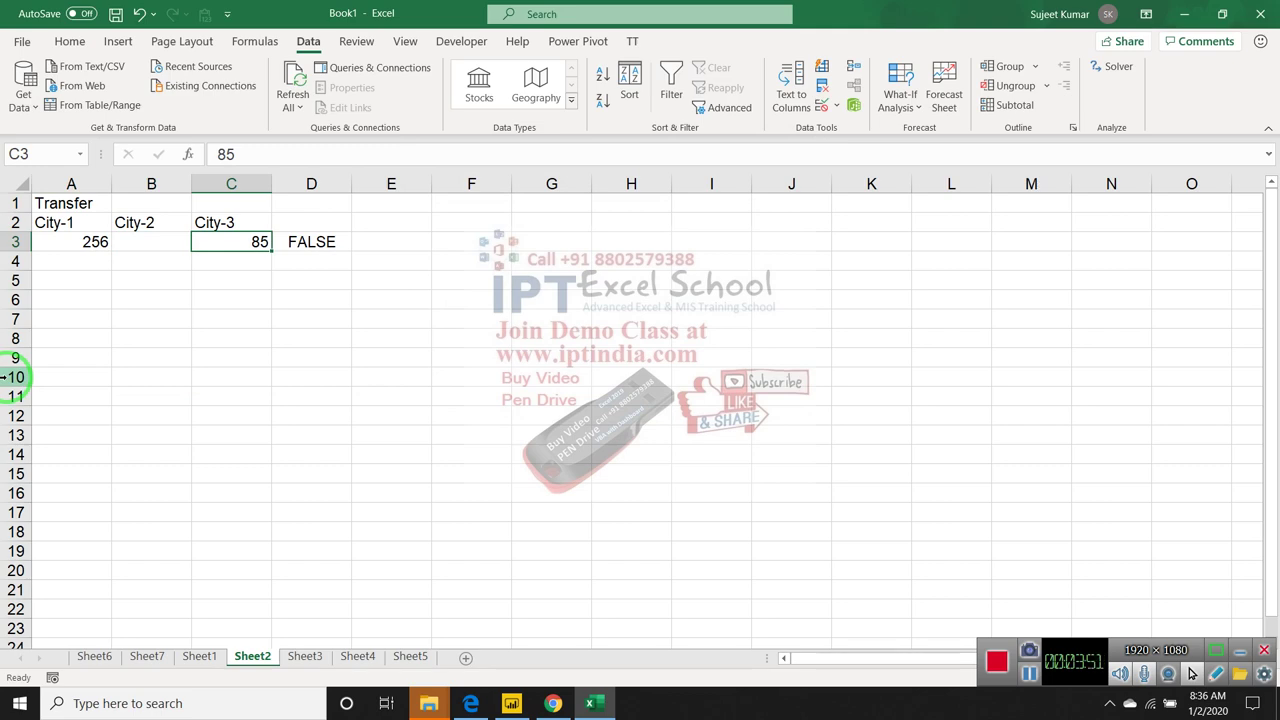
{"action": "key", "text": "super+d"}
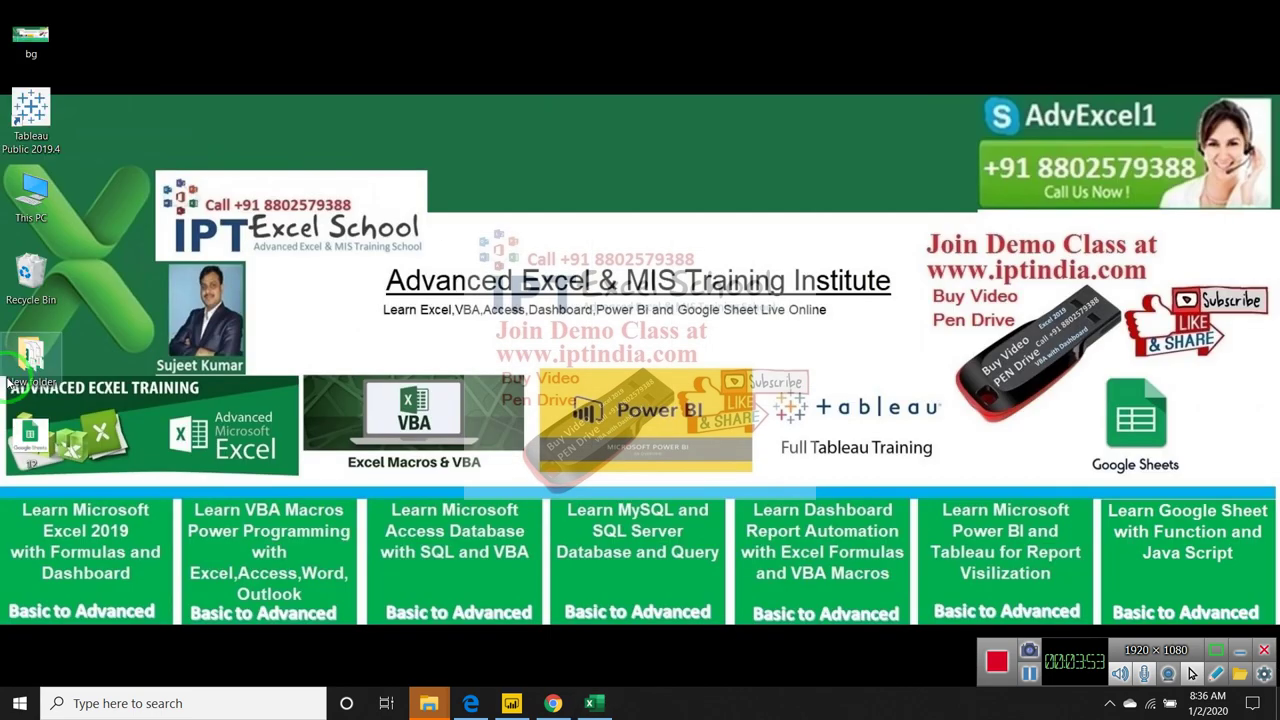
{"action": "mouse_move", "coordinate": [8, 381]}
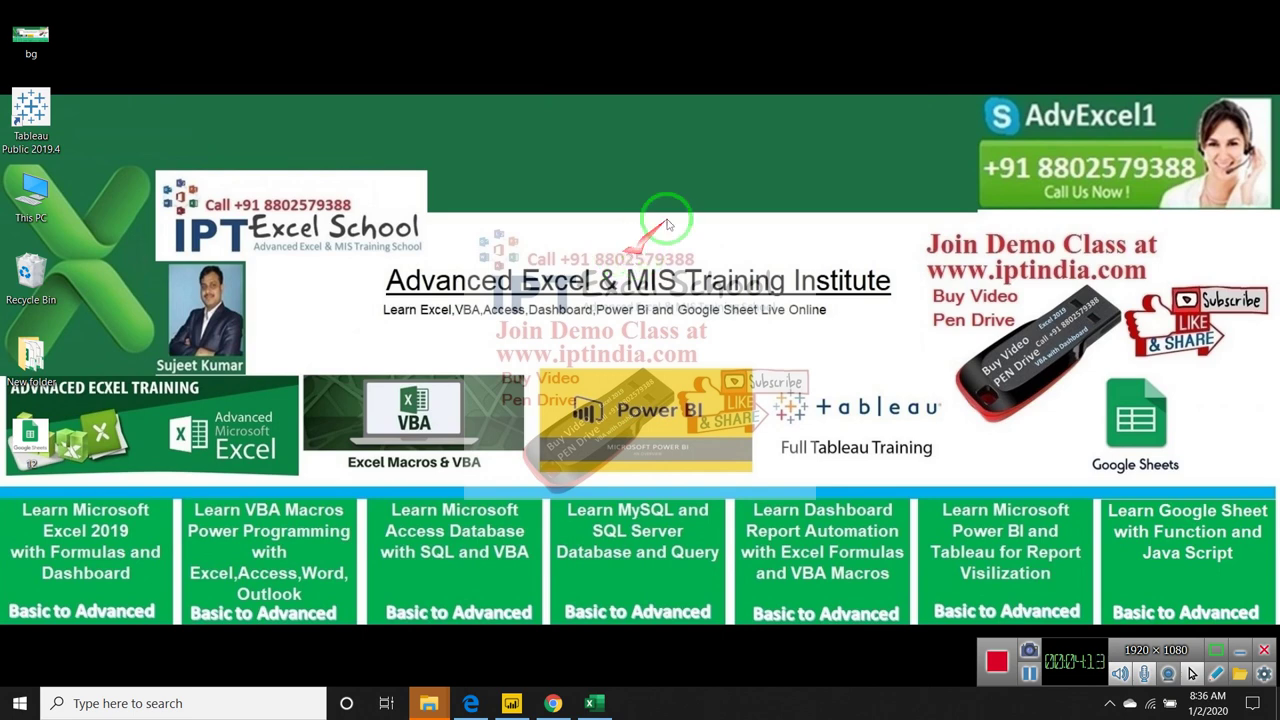
{"action": "left_click", "coordinate": [918, 268]}
{"action": "left_click_drag", "start_coordinate": [918, 268], "coordinate": [1160, 295]}
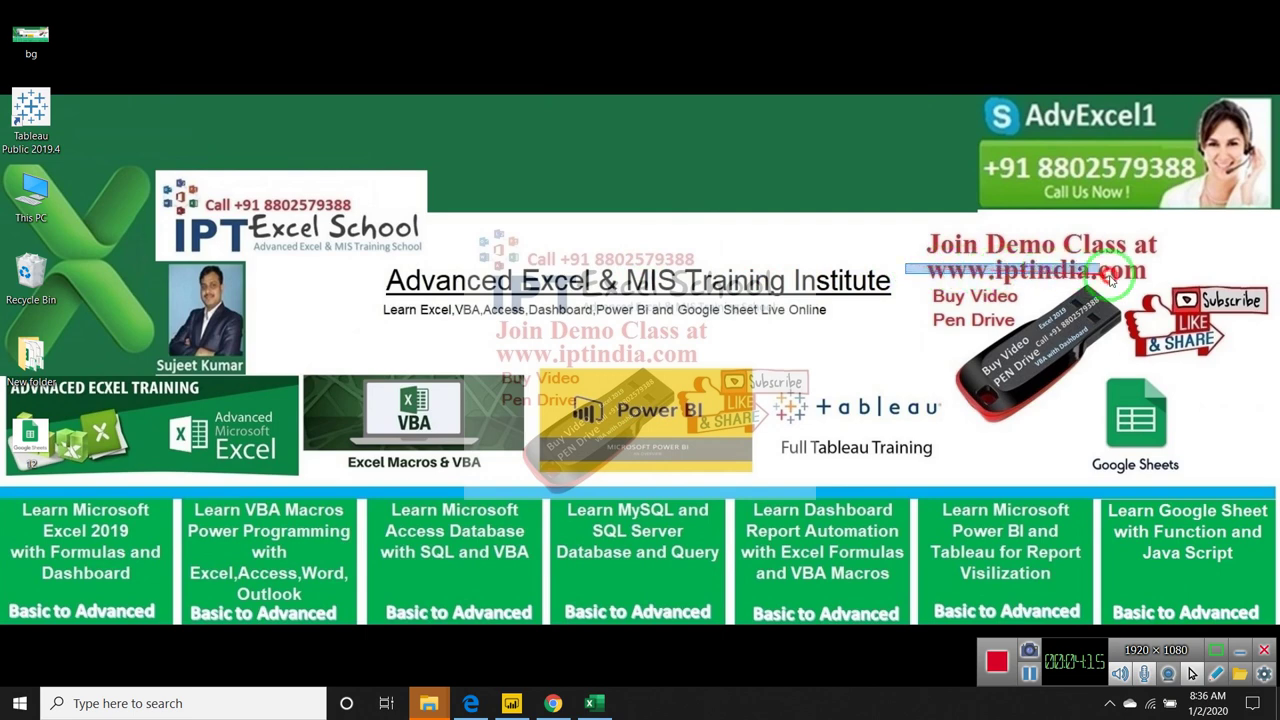